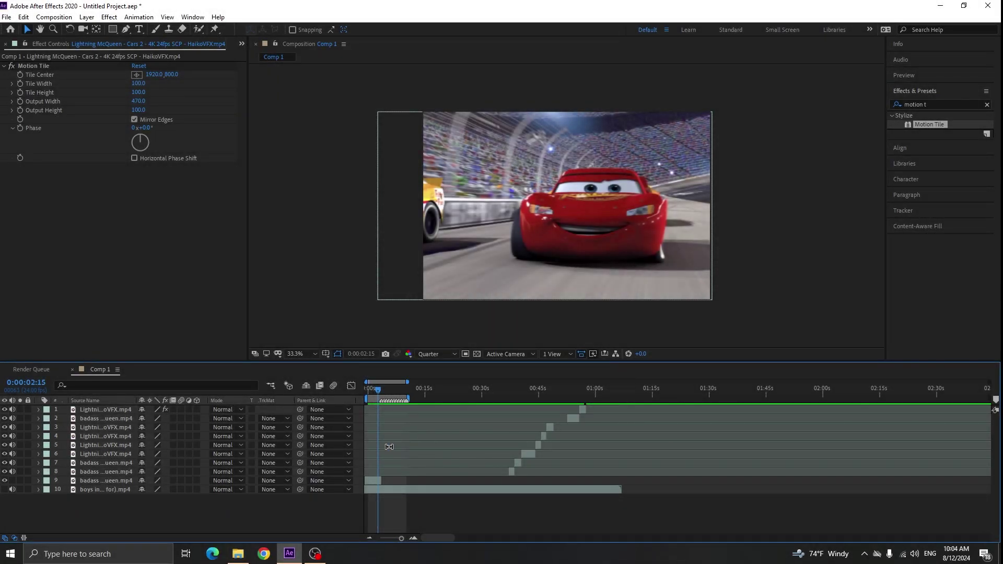
# Move the badass lightning mcqueen clip starting near 38:18 to 0:00:03:14 and place its layer directly above the first clip's layer
pyautogui.scroll(3, 510, 401)
pyautogui.click(503, 397)
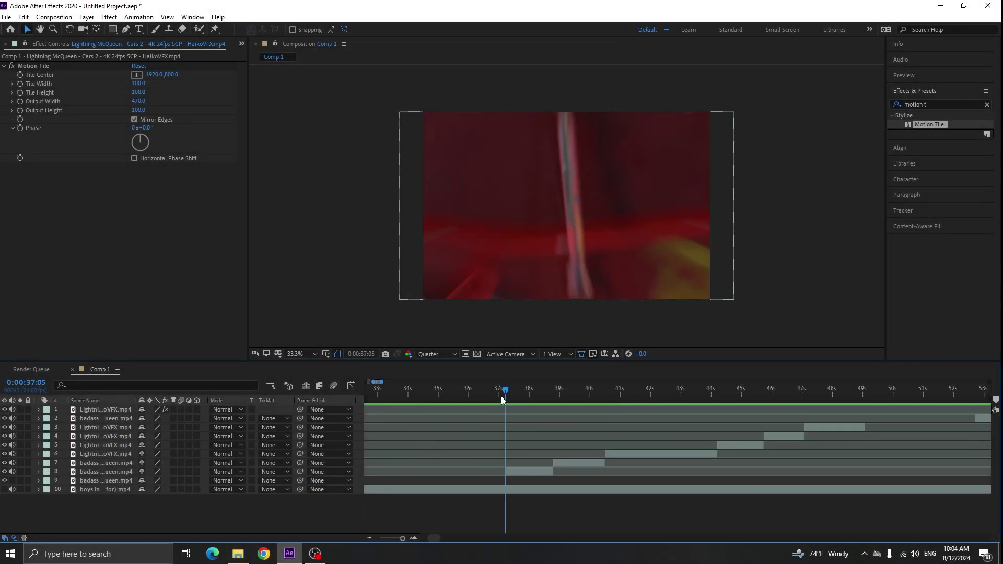
pyautogui.scroll(2, 505, 398)
pyautogui.moveTo(508, 398); pyautogui.dragTo(583, 414)
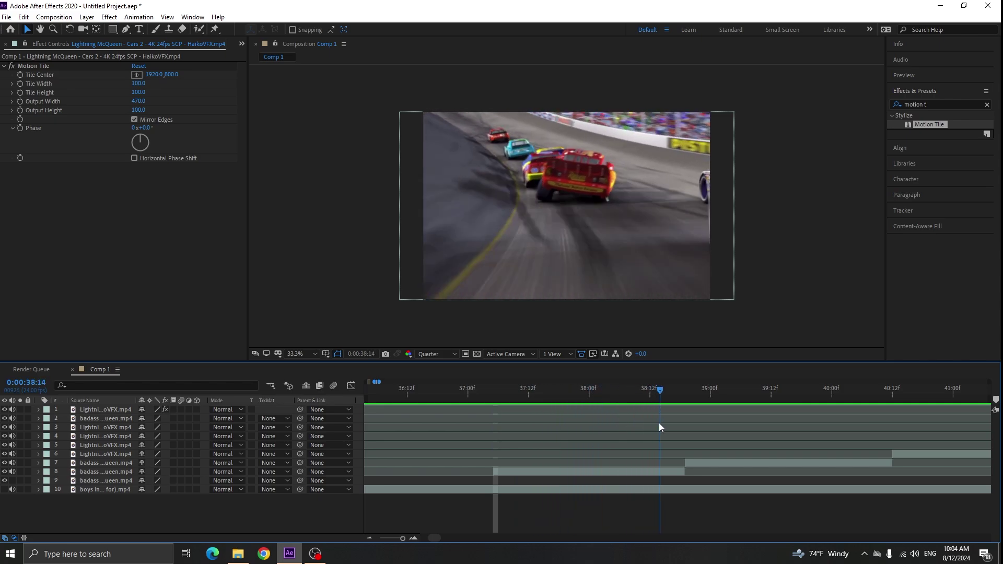
pyautogui.moveTo(660, 422); pyautogui.dragTo(597, 421)
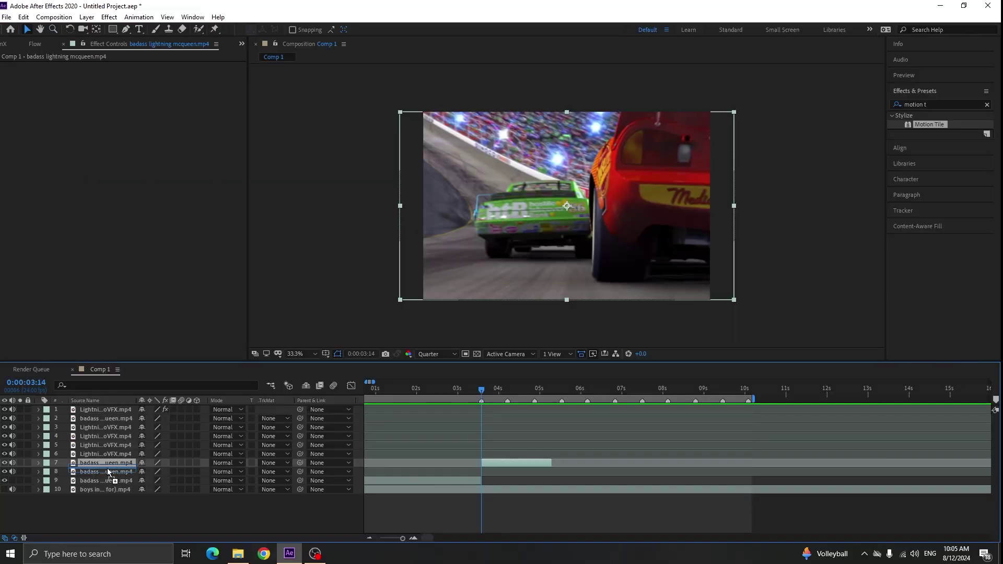
pyautogui.moveTo(108, 474); pyautogui.dragTo(108, 479)
# Enable Time Remapping on the clip starting at 0:00:03:14 and add a Time Remap keyframe at its first frame
pyautogui.press('=')
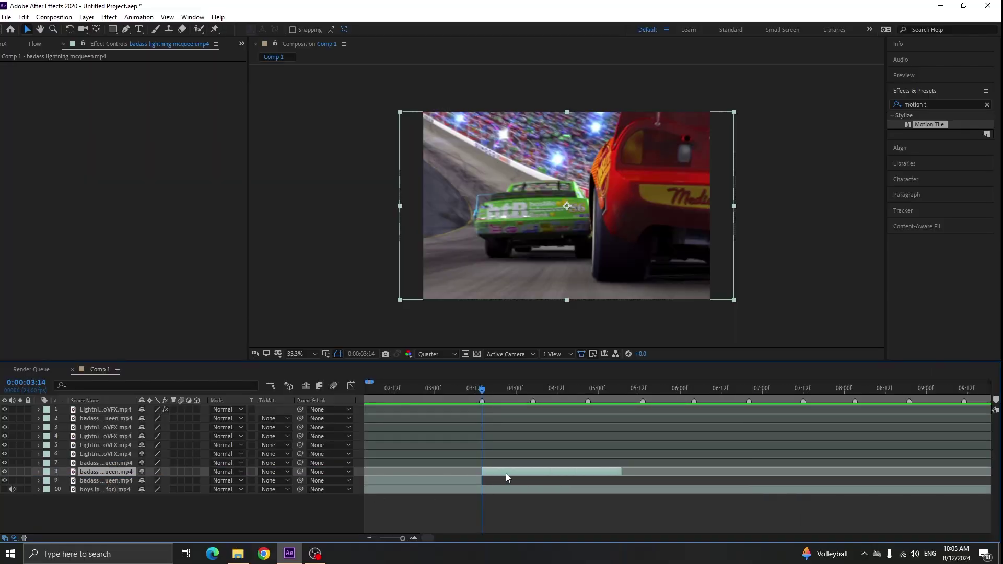
pyautogui.rightClick(506, 473)
pyautogui.moveTo(546, 245)
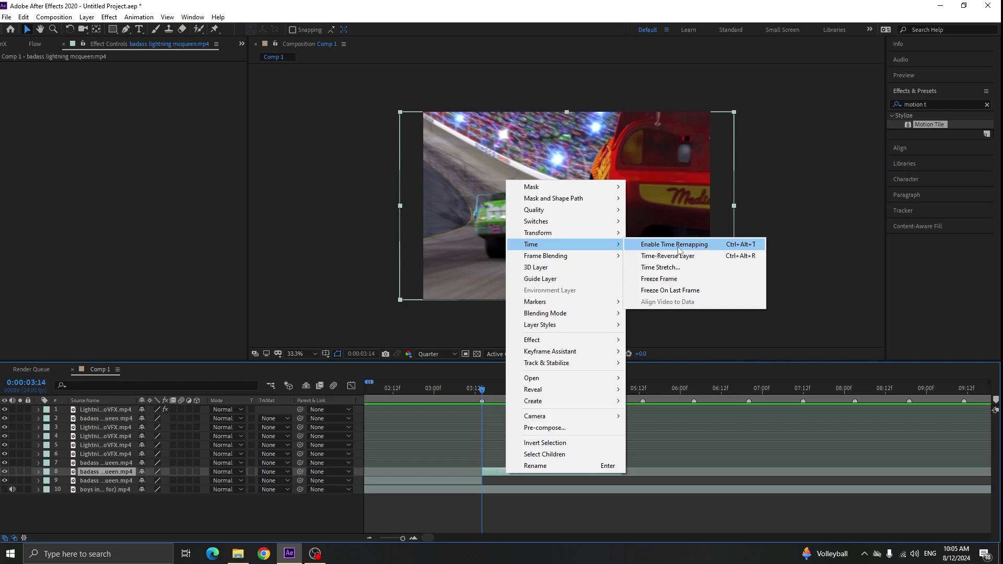
pyautogui.click(612, 214)
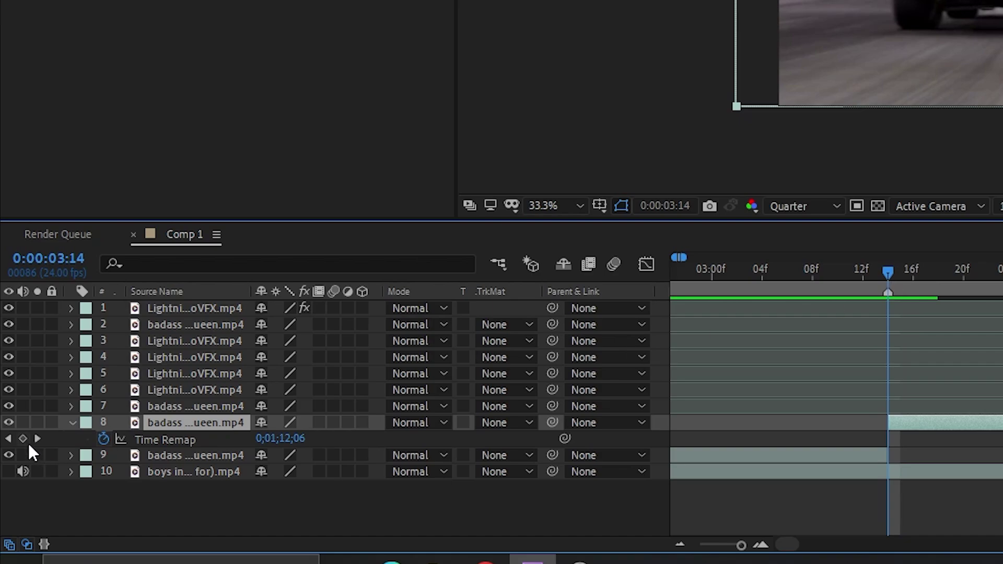
pyautogui.click(23, 439)
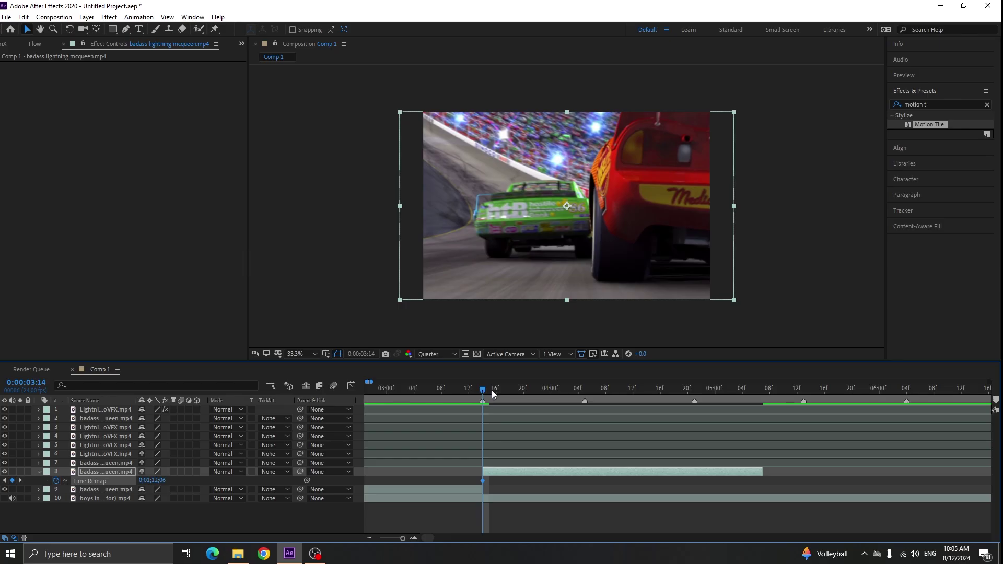
# Extend the time-remapped clip's end to 0:00:05:09 and add a Time Remap keyframe there
pyautogui.moveTo(491, 389); pyautogui.dragTo(756, 418)
pyautogui.moveTo(767, 474); pyautogui.dragTo(811, 458)
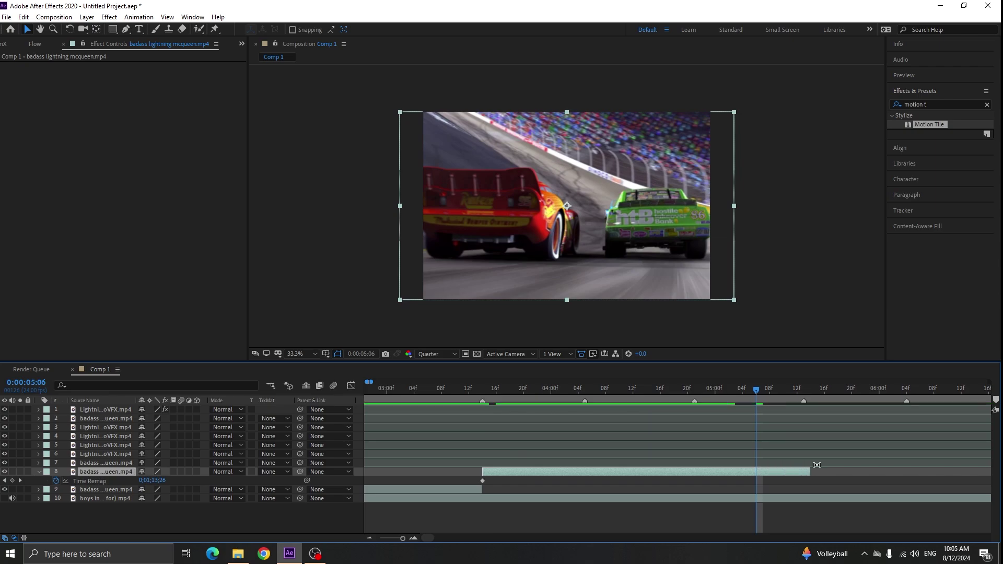
pyautogui.moveTo(760, 391); pyautogui.dragTo(776, 404)
pyautogui.hotkey('alt', ']')
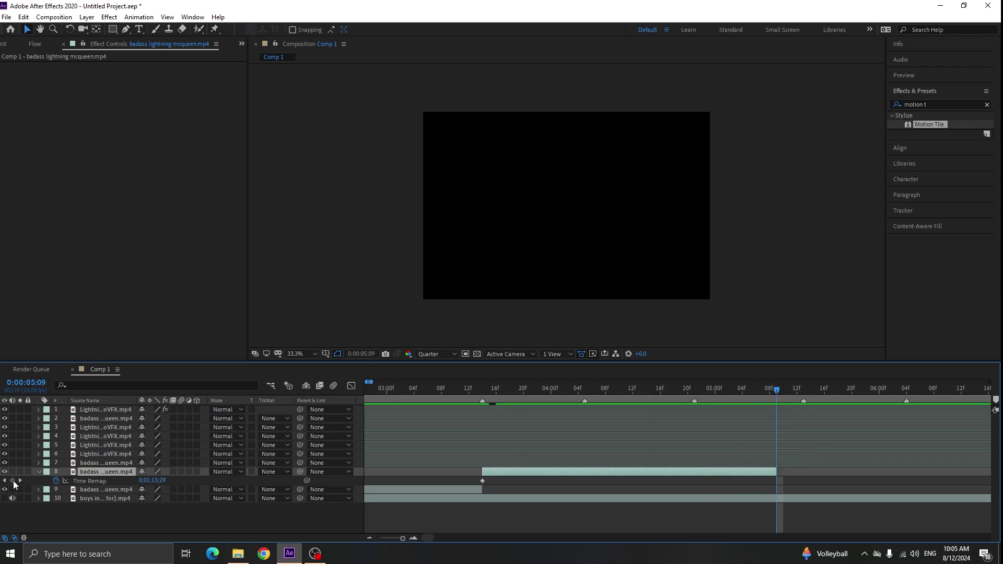
# Move the second Time Remap keyframe to the marker at 0:00:04:05, split the clip there and delete the remainder
pyautogui.click(587, 391)
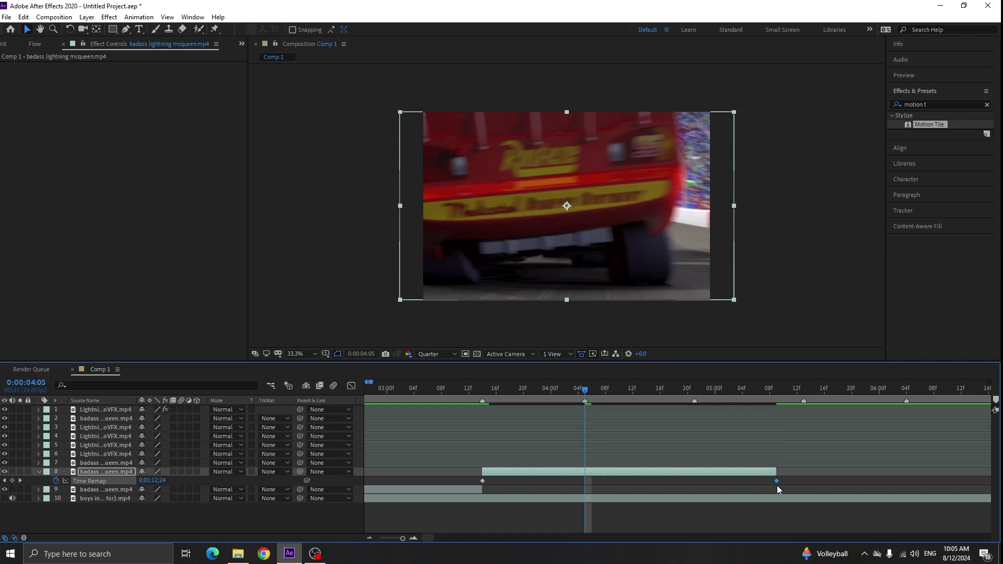
pyautogui.moveTo(776, 485); pyautogui.dragTo(589, 494)
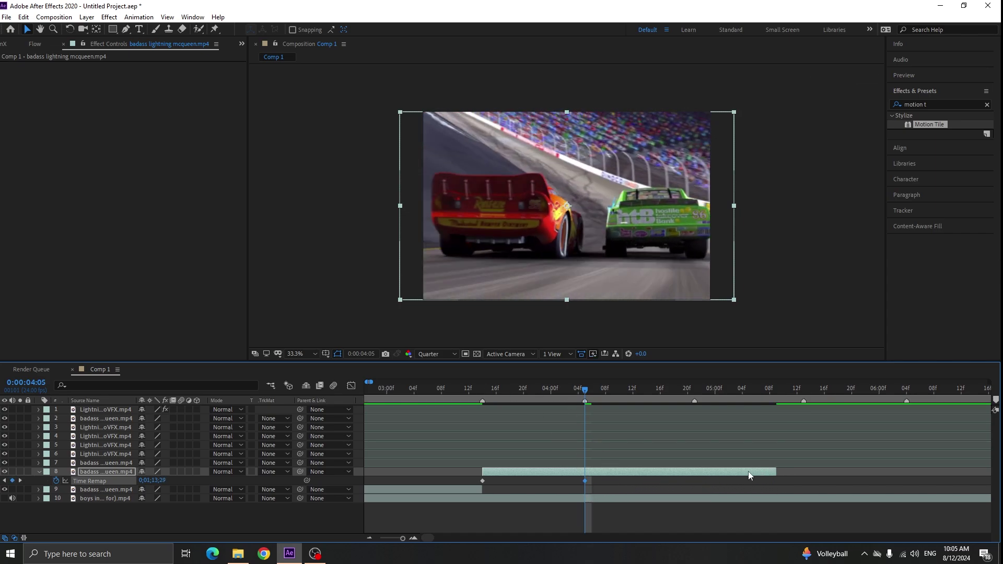
pyautogui.hotkey('ctrl', 'shift', 'd')
pyautogui.press('Delete')
# Apply Easy Ease to both Time Remap keyframes and preview the clip's playback
pyautogui.moveTo(682, 484); pyautogui.dragTo(443, 475)
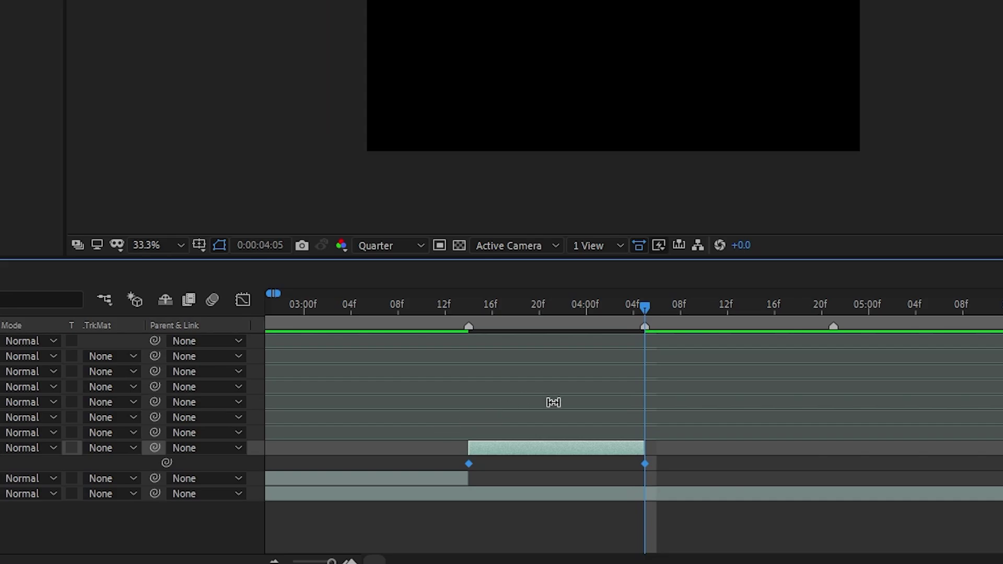
pyautogui.click(544, 306)
pyautogui.press('F9')
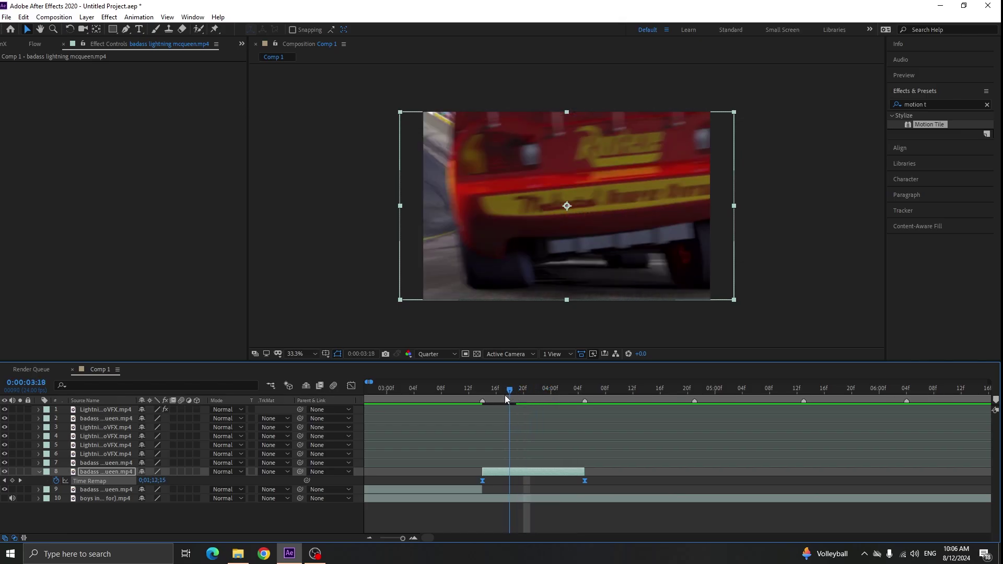
pyautogui.moveTo(506, 399)
pyautogui.mouseDown()
pyautogui.moveTo(441, 399)
pyautogui.moveTo(512, 397)
pyautogui.mouseUp()
pyautogui.press('space')
# Show the clip's Time Remap curve in the Graph Editor
pyautogui.click(600, 477)
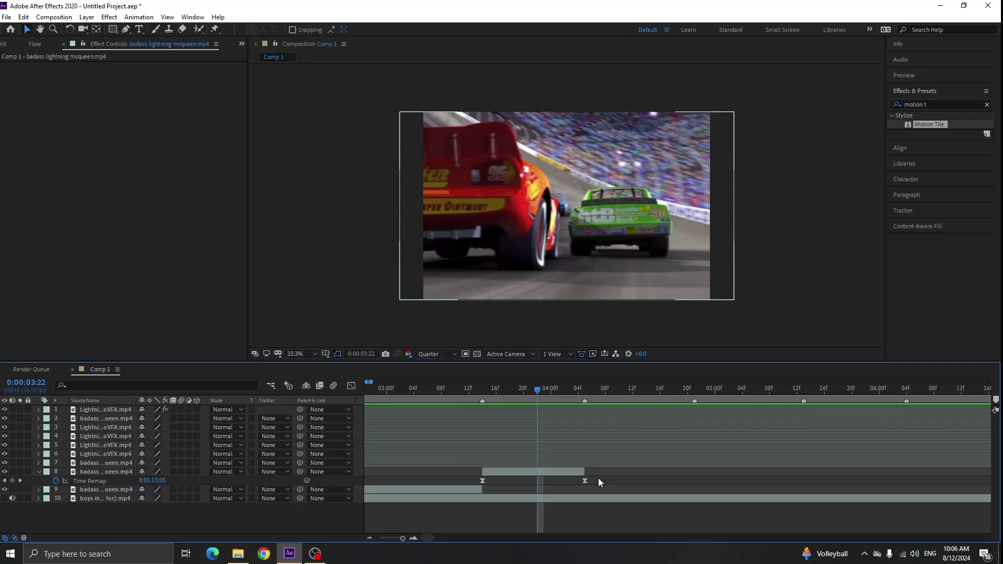
pyautogui.click(584, 480)
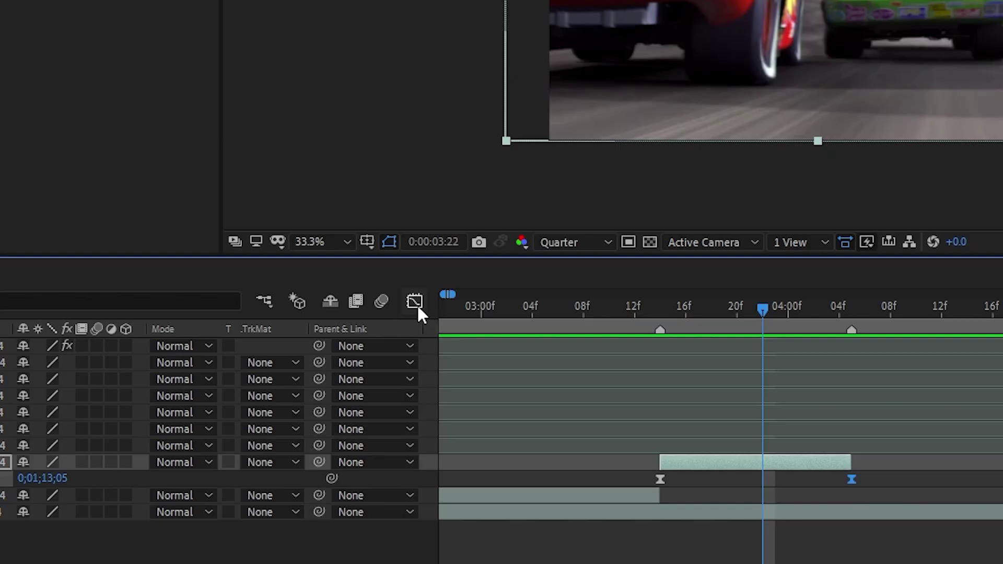
pyautogui.click(414, 302)
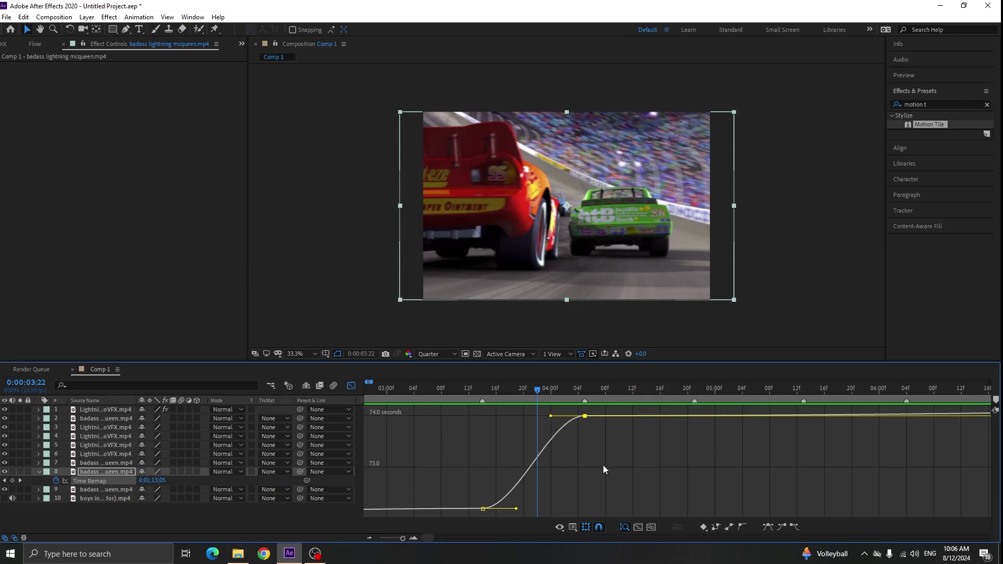
# Switch the curve display to the speed graph and back to the value graph
pyautogui.rightClick(576, 472)
pyautogui.click(600, 381)
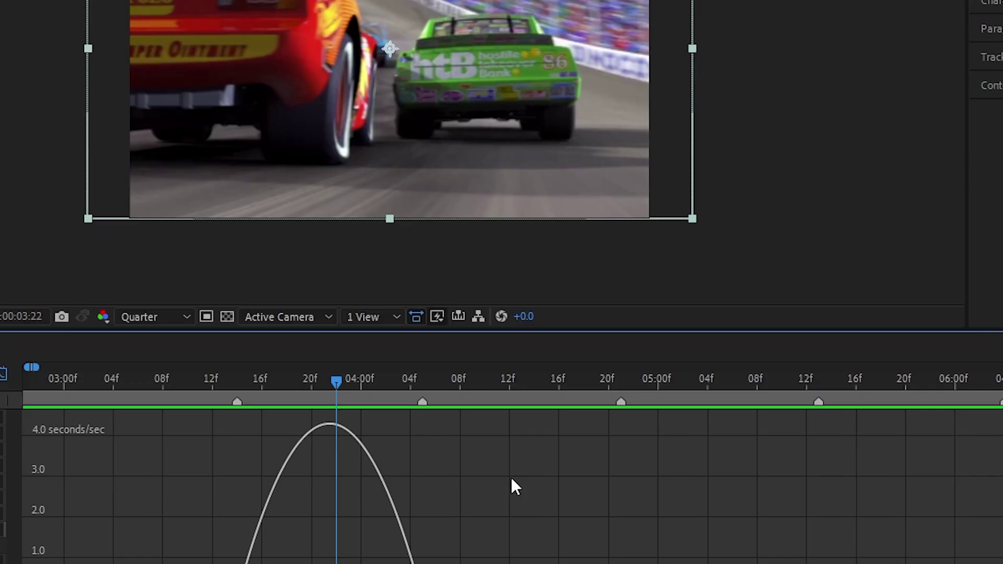
pyautogui.rightClick(634, 443)
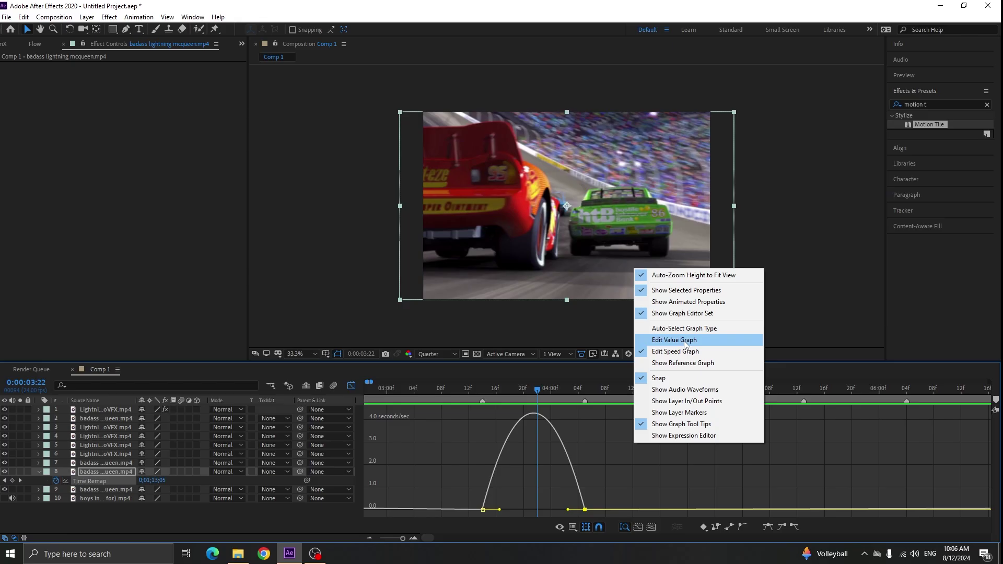
pyautogui.click(629, 292)
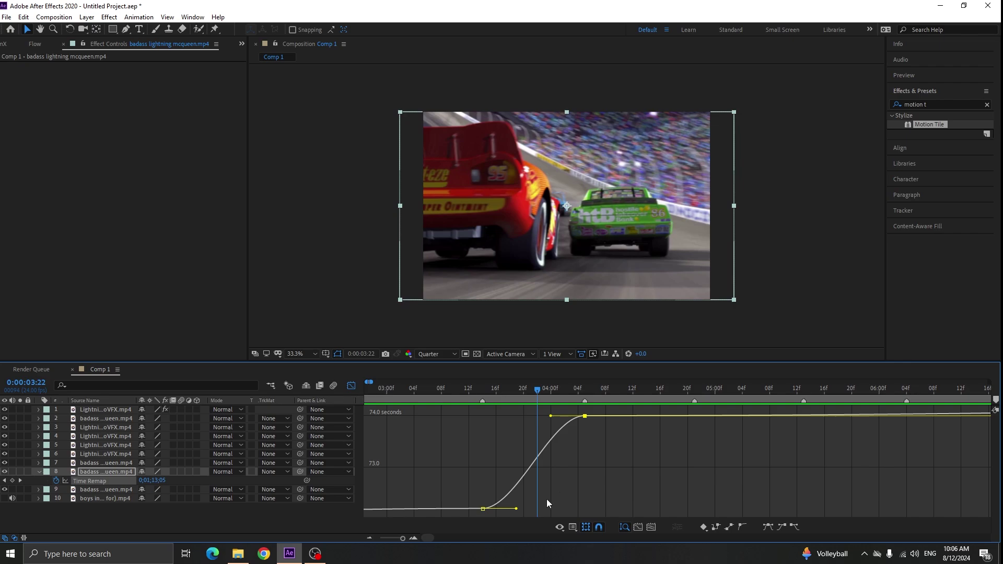
# Steepen both keyframe handles of the Time Remap value curve for fast ends and a slow middle, and scrub through the result
pyautogui.moveTo(468, 514); pyautogui.dragTo(448, 449)
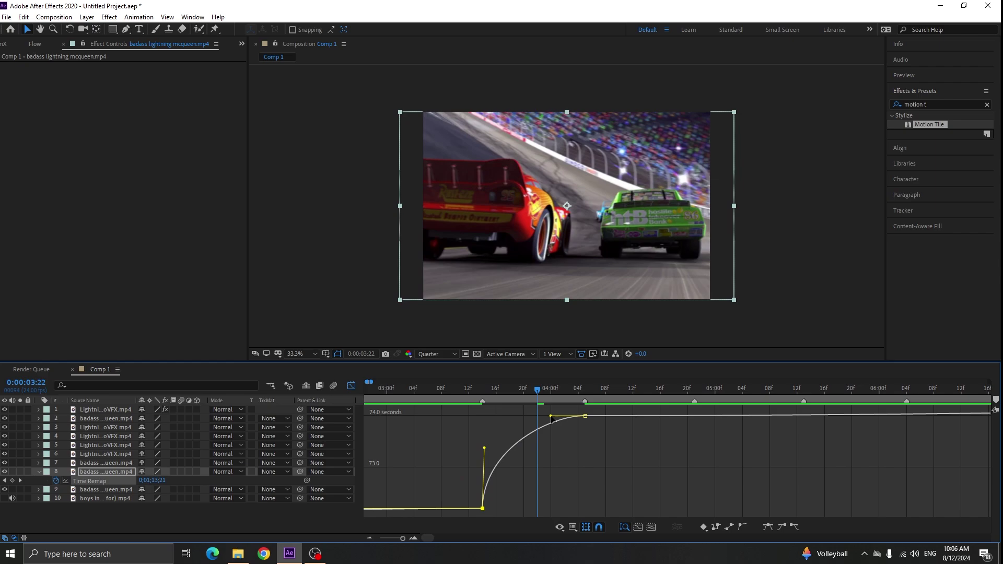
pyautogui.moveTo(551, 417); pyautogui.dragTo(610, 467)
pyautogui.moveTo(484, 448)
pyautogui.mouseDown()
pyautogui.moveTo(481, 499)
pyautogui.moveTo(483, 442)
pyautogui.mouseUp()
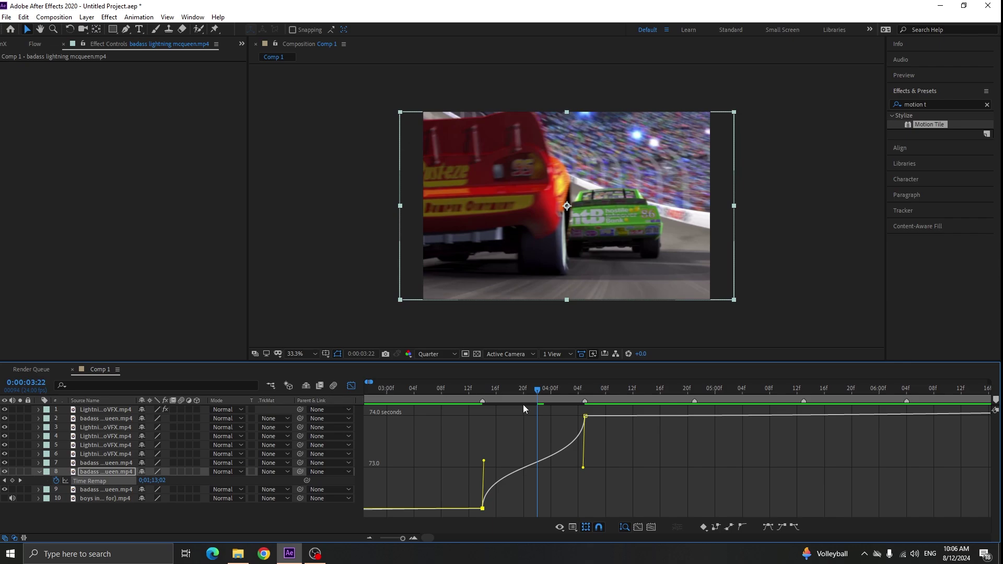
pyautogui.moveTo(481, 389); pyautogui.dragTo(578, 406)
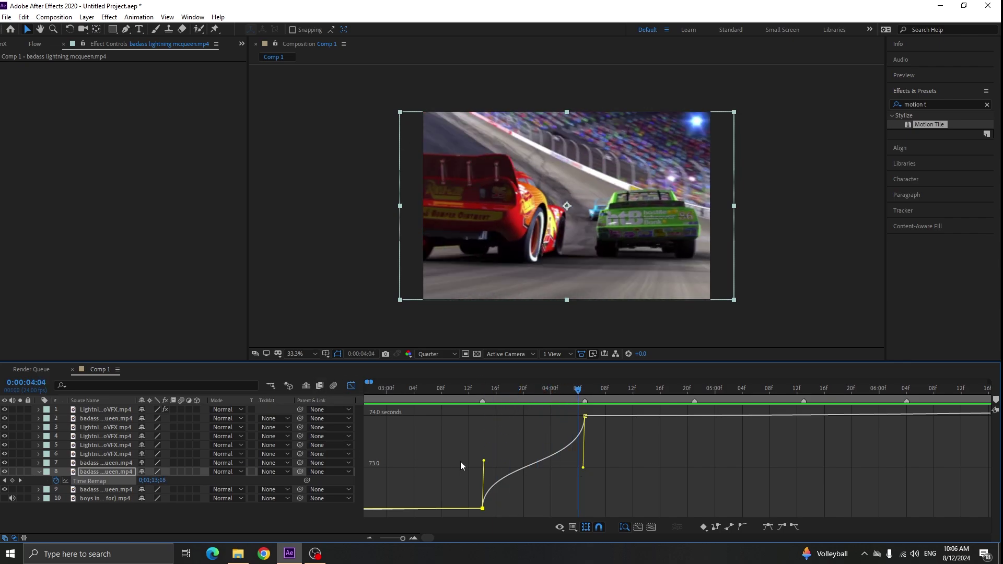
# Close the Graph Editor and turn on frame blending for the time-remapped layer and the composition
pyautogui.click(351, 385)
pyautogui.click(482, 393)
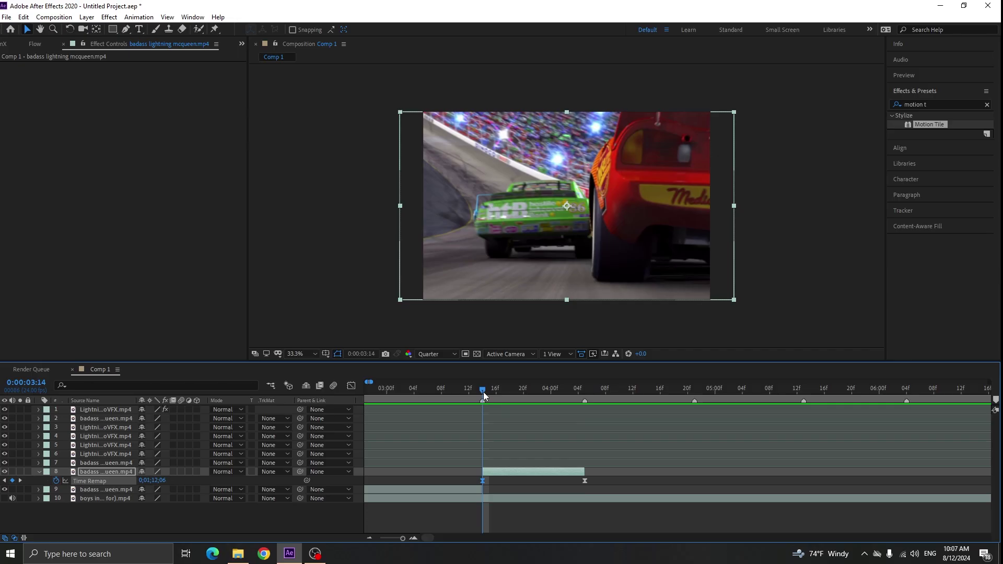
pyautogui.click(174, 472)
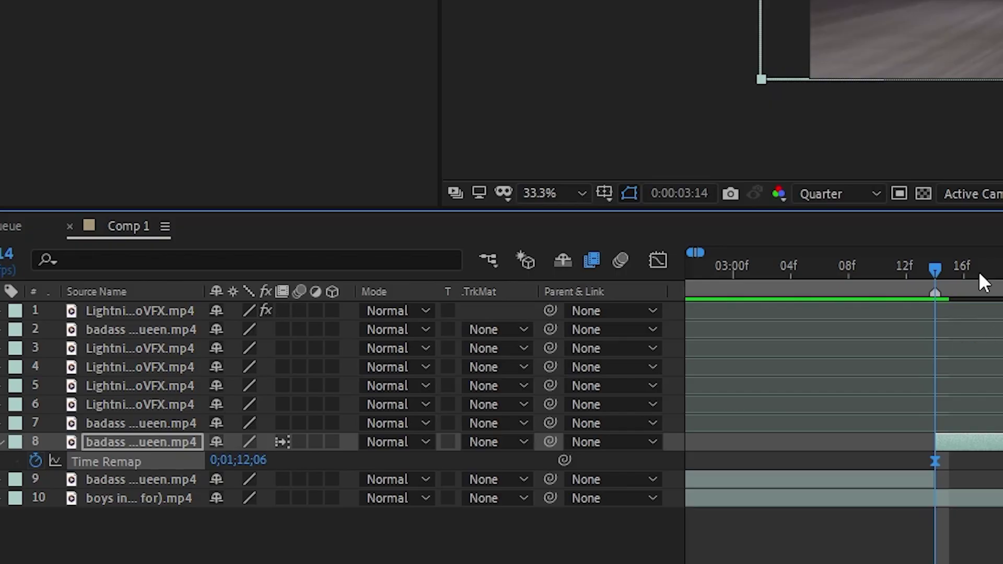
# Set the work area's start to 0:00:03:04 and preview the transition into the time-remapped clip
pyautogui.click(434, 393)
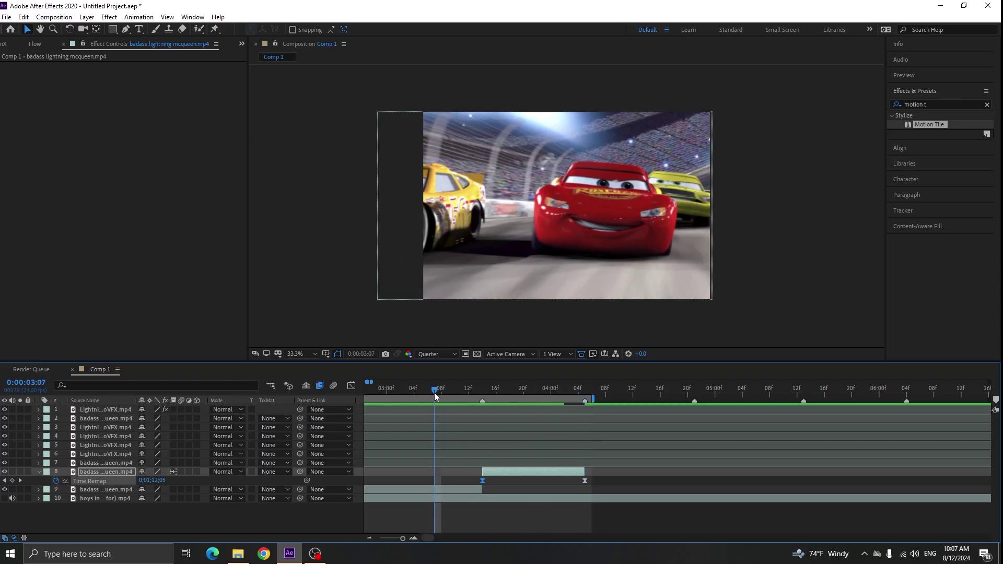
pyautogui.moveTo(434, 392); pyautogui.dragTo(419, 392)
pyautogui.press('b')
pyautogui.press('space')
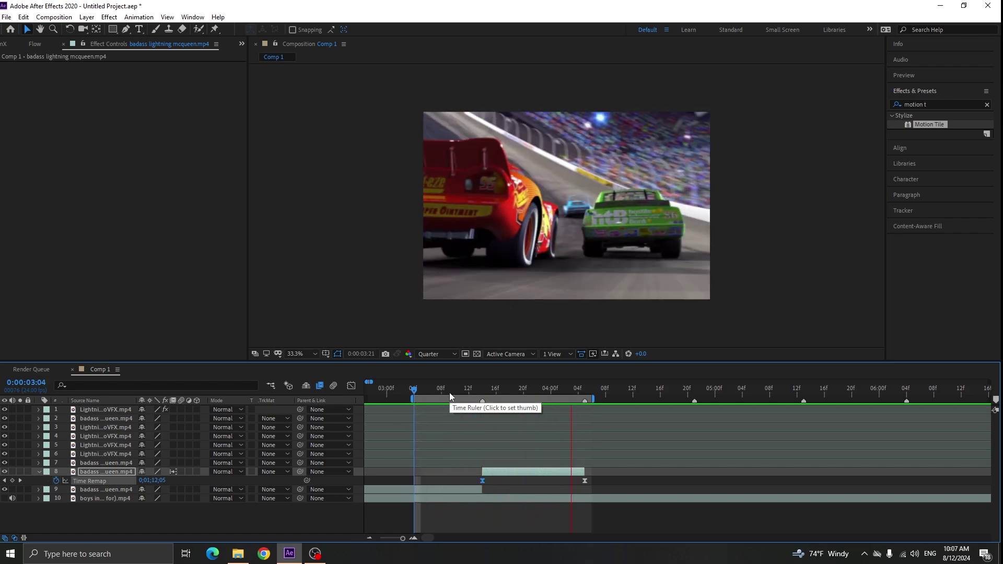
pyautogui.moveTo(449, 393); pyautogui.dragTo(576, 411)
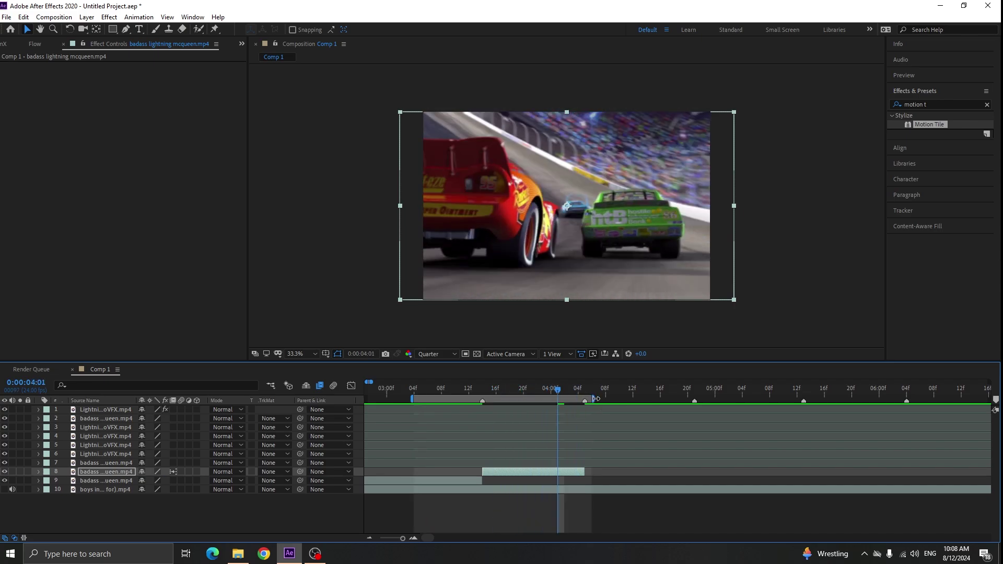
# Extend the work area's end to about 0:00:05:07 and move the layer 6 clip to start at 0:00:04:05
pyautogui.moveTo(593, 399); pyautogui.dragTo(764, 399)
pyautogui.moveTo(517, 396); pyautogui.dragTo(584, 407)
pyautogui.scroll(-5, 494, 497)
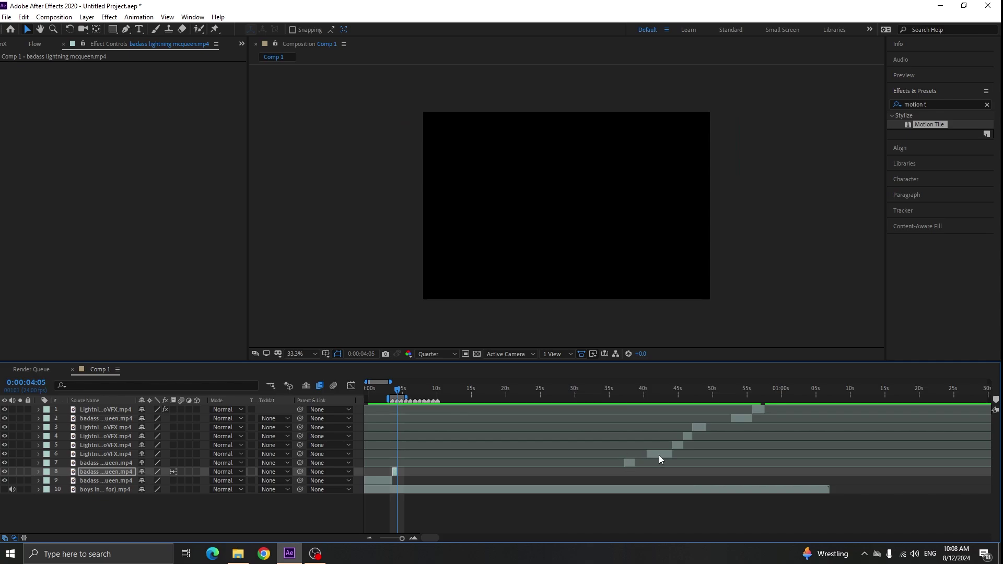
pyautogui.click(661, 459)
pyautogui.press('[')
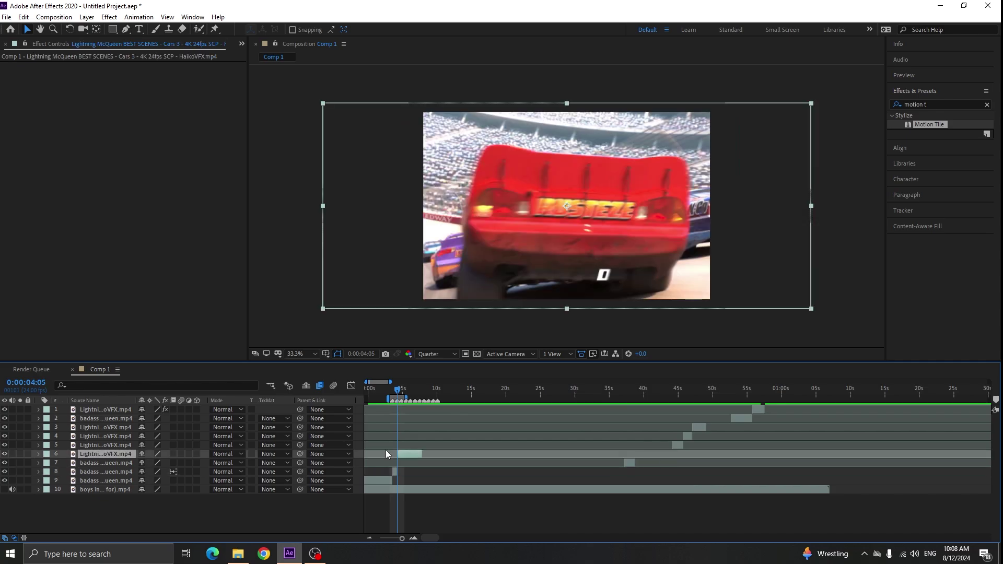
# Extend the work area's end to just past 0:00:08:00 and scrub through the newly placed clip
pyautogui.scroll(6, 497, 429)
pyautogui.moveTo(530, 400); pyautogui.dragTo(704, 400)
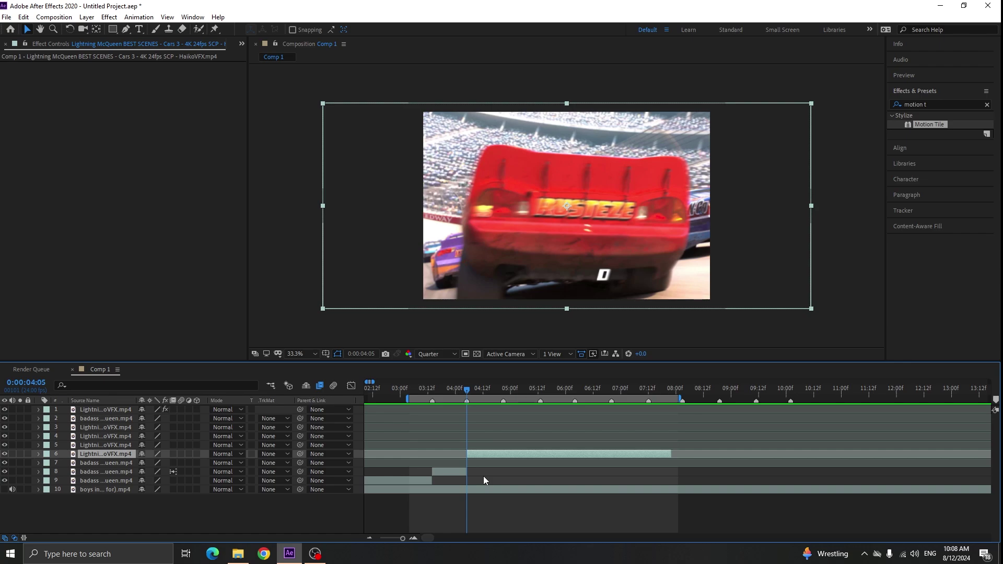
pyautogui.moveTo(469, 394); pyautogui.dragTo(657, 429)
pyautogui.scroll(1, 463, 451)
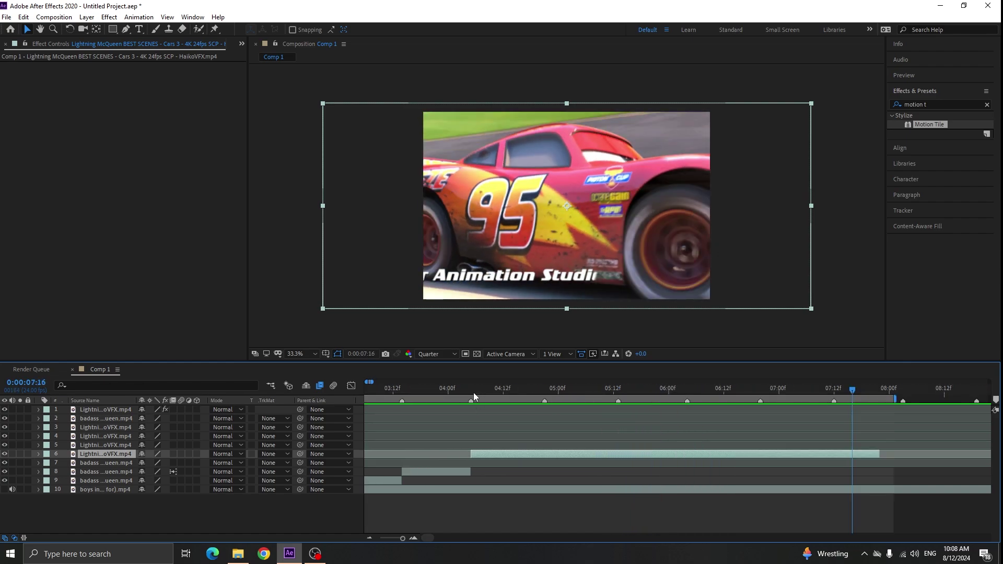
# Split the layer 6 clip at 0:00:05:12
pyautogui.click(473, 393)
pyautogui.scroll(1, 472, 395)
pyautogui.moveTo(473, 394); pyautogui.dragTo(591, 410)
pyautogui.press('-')
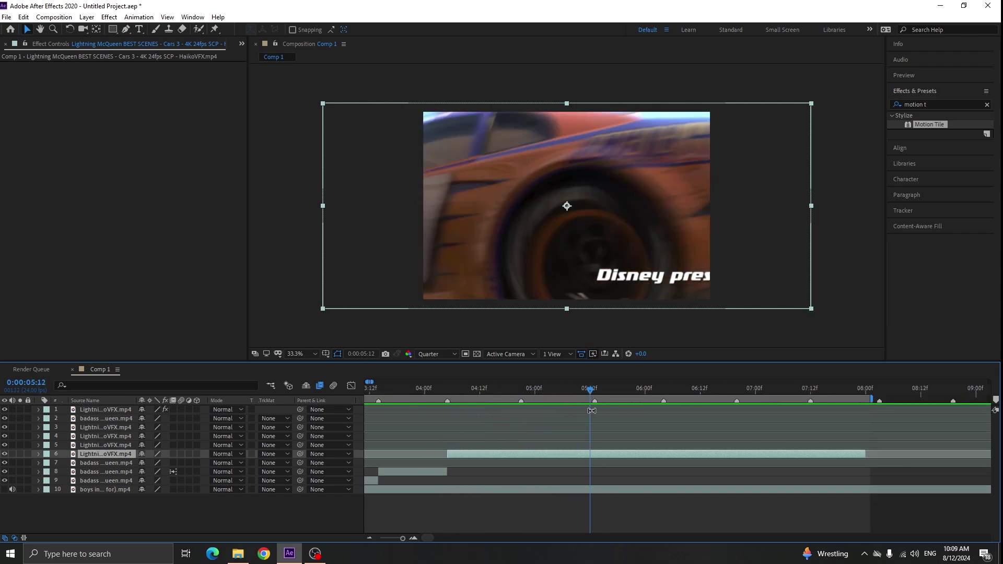
pyautogui.hotkey('ctrl', 'shift', 'd')
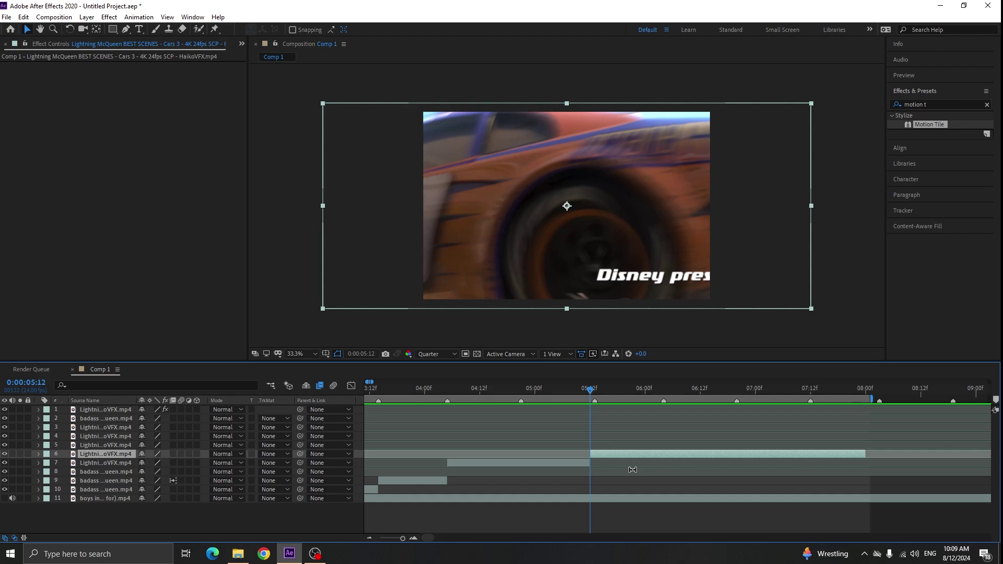
# Enable Time Remapping on the clip segment starting at 0:00:04:05 and add Time Remap keyframes at its start and end
pyautogui.click(450, 391)
pyautogui.rightClick(469, 462)
pyautogui.moveTo(549, 233)
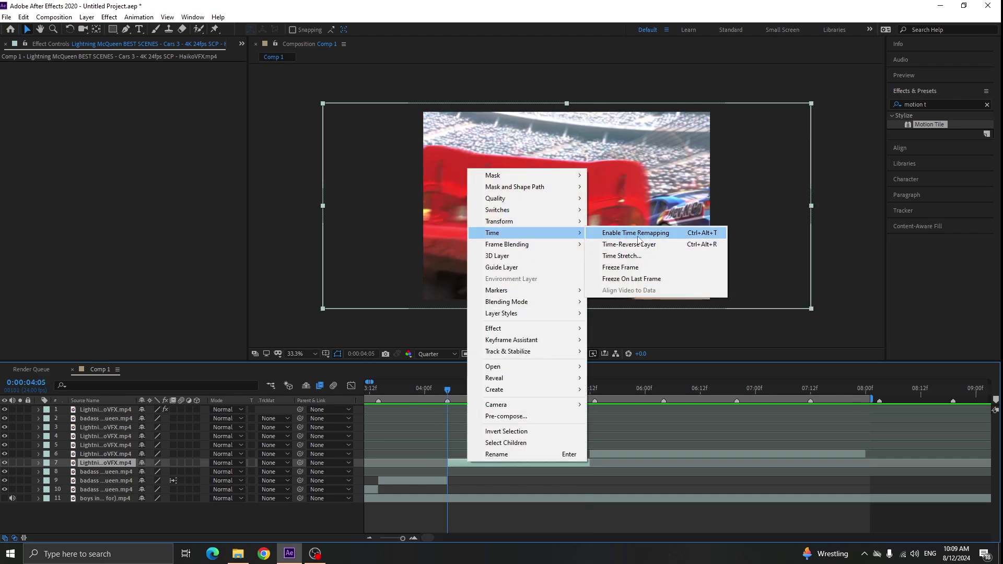
pyautogui.click(636, 233)
pyautogui.moveTo(447, 391); pyautogui.dragTo(589, 407)
pyautogui.click(498, 392)
pyautogui.scroll(-1, 604, 485)
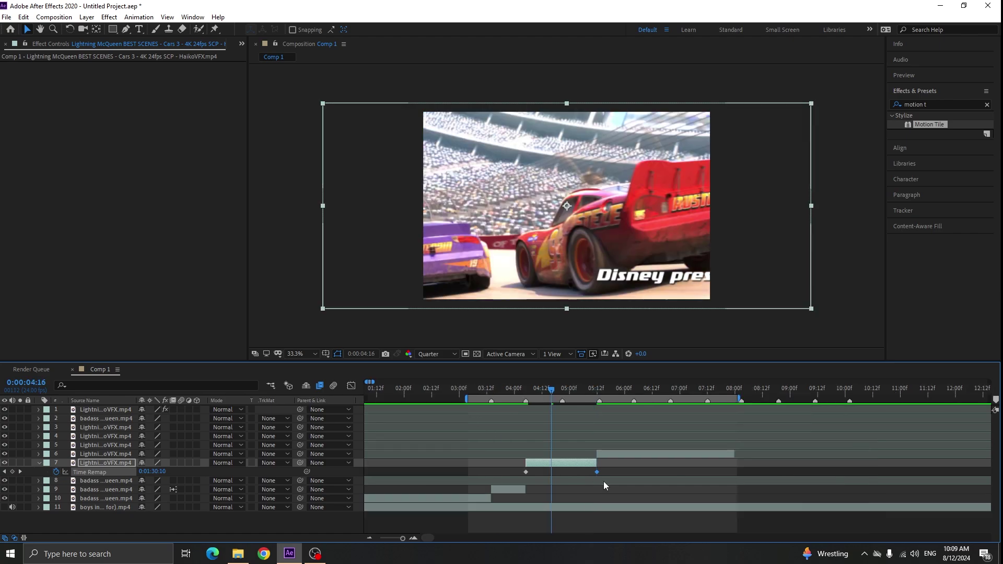
# Move the layer 7 clip's end Time Remap keyframe to the 0:00:04:21 marker and trim the clip's end to match
pyautogui.scroll(1, 539, 467)
pyautogui.scroll(3, 644, 473)
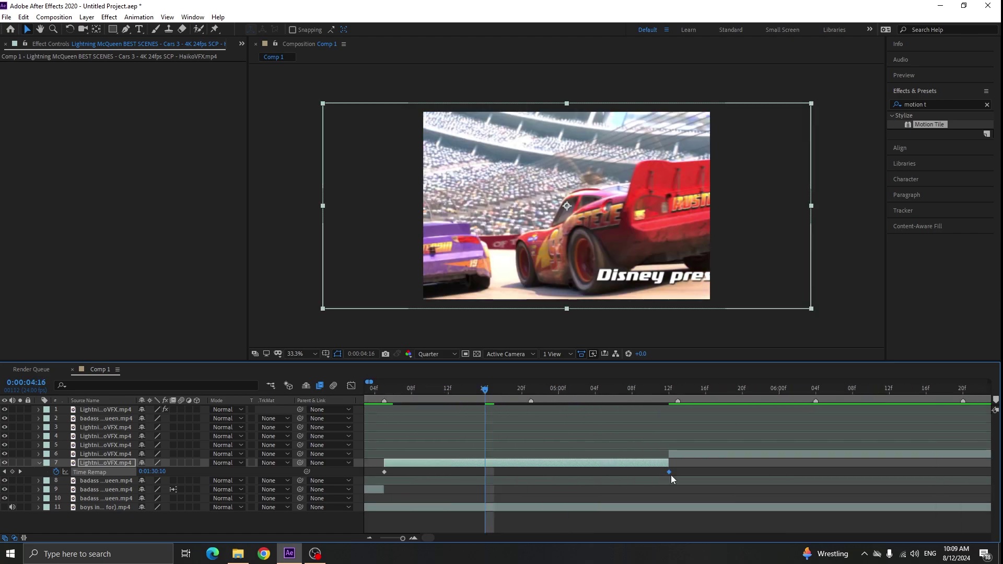
pyautogui.moveTo(669, 472); pyautogui.dragTo(531, 473)
pyautogui.moveTo(668, 463); pyautogui.dragTo(531, 462)
pyautogui.scroll(-3, 543, 418)
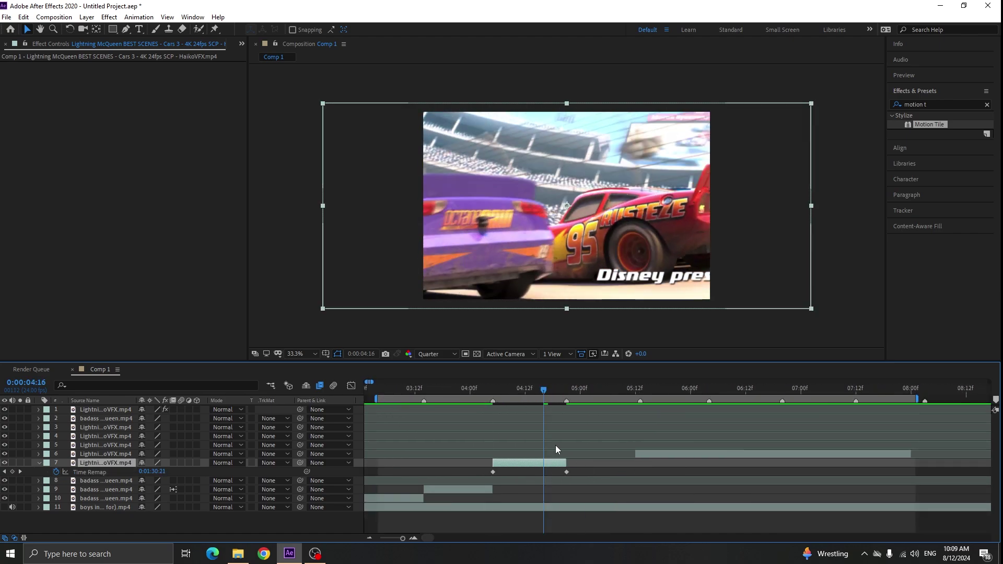
# Easy Ease both Time Remap keyframes and reshape the value graph so the clip is fast at both ends and slow in the middle
pyautogui.moveTo(599, 469); pyautogui.dragTo(459, 475)
pyautogui.press('F9')
pyautogui.click(352, 386)
pyautogui.click(449, 458)
pyautogui.click(566, 414)
pyautogui.scroll(1, 517, 483)
pyautogui.moveTo(520, 508); pyautogui.dragTo(437, 456)
pyautogui.moveTo(568, 413); pyautogui.dragTo(633, 472)
pyautogui.scroll(-2, 627, 469)
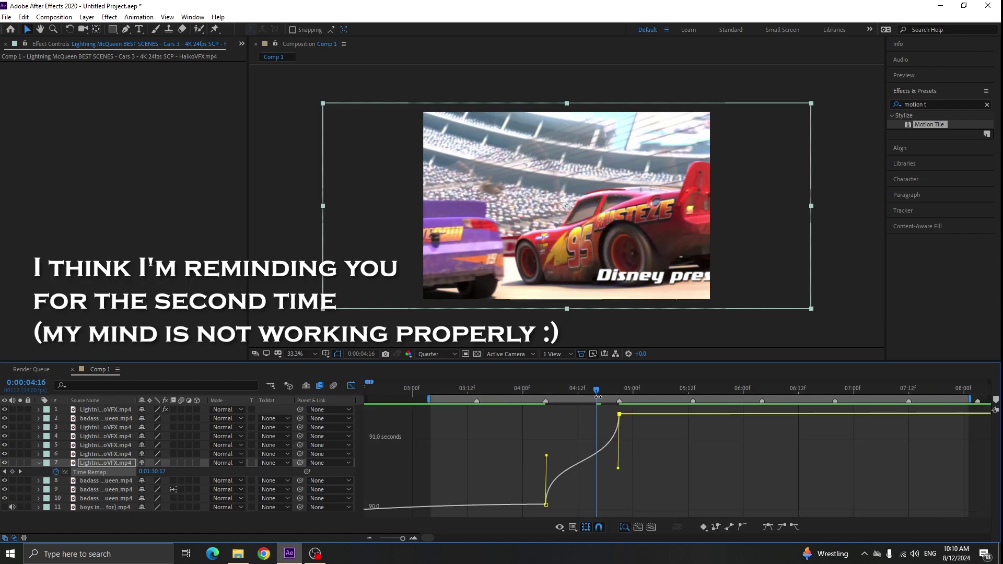
# Close the graph and enable frame blending on the layer 7 clip, collapsing its keyframed properties
pyautogui.moveTo(600, 392); pyautogui.dragTo(578, 392)
pyautogui.doubleClick(173, 463)
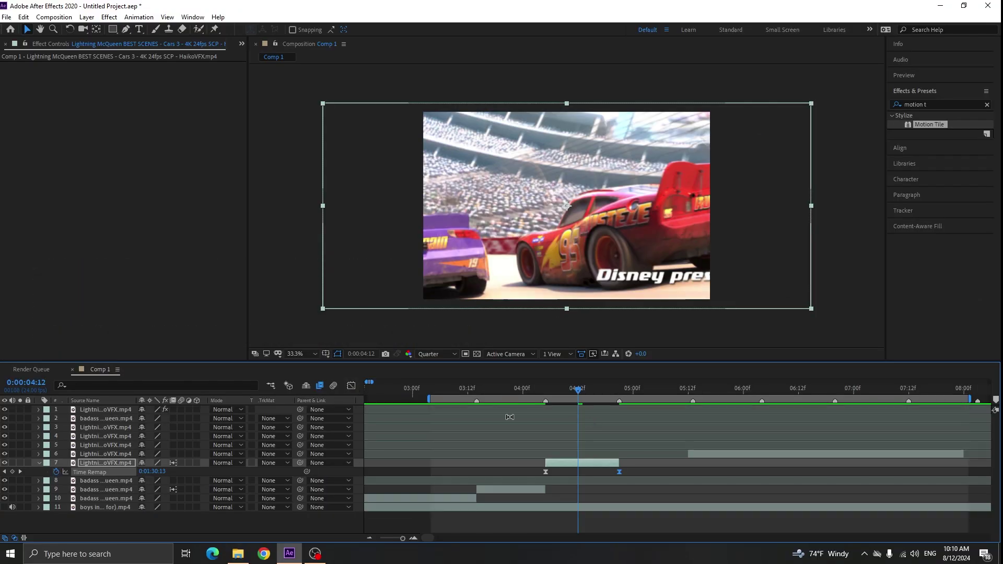
pyautogui.press('u')
# Shorten the work area to end just past 0:00:04:21 and preview the clip from 0:00:03:20
pyautogui.moveTo(578, 392); pyautogui.dragTo(618, 403)
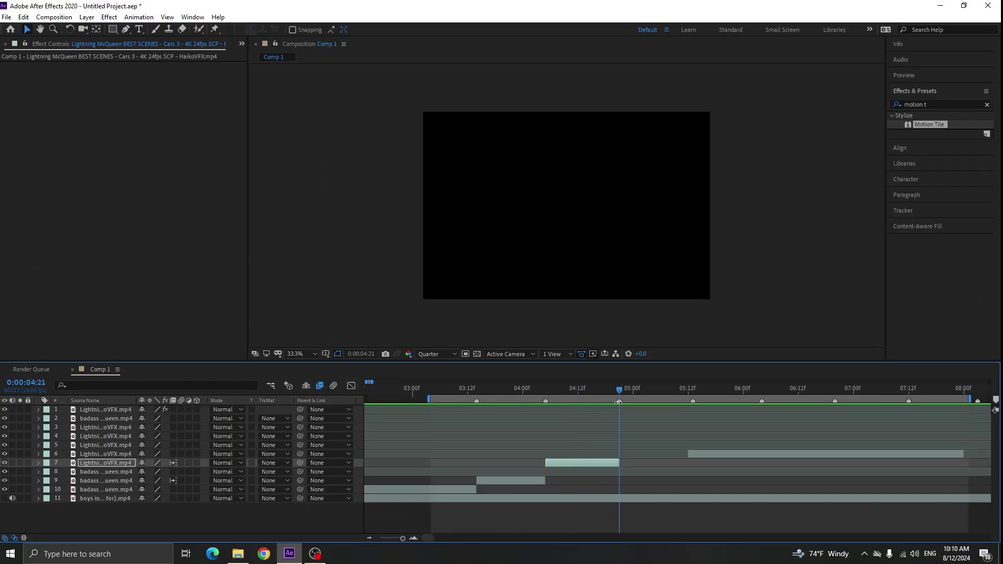
pyautogui.click(504, 391)
pyautogui.press('space')
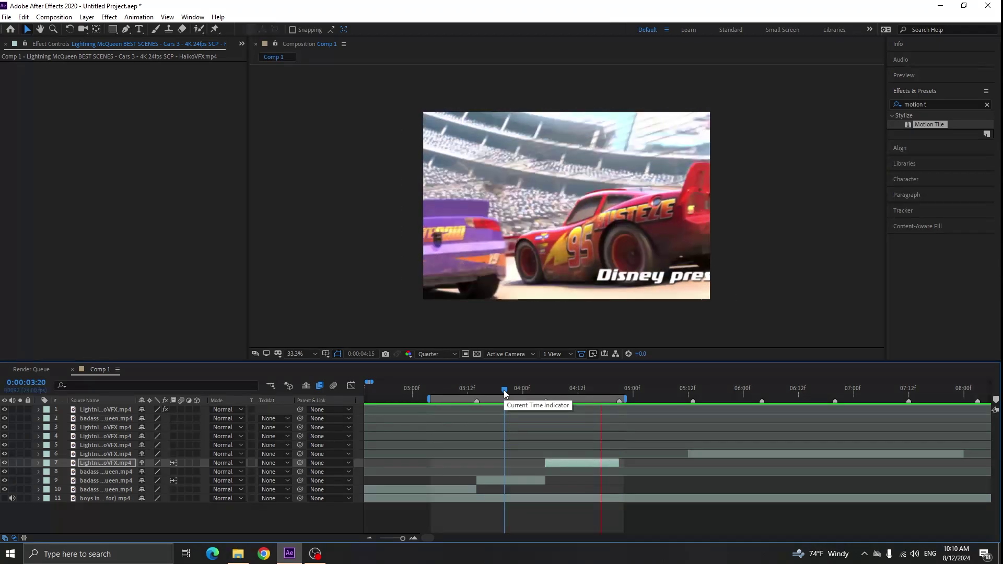
# Slightly shorten the start keyframe's handle on the layer 7 clip's Time Remap curve and preview the softened ramp
pyautogui.moveTo(504, 391); pyautogui.dragTo(550, 400)
pyautogui.press('u')
pyautogui.click(351, 386)
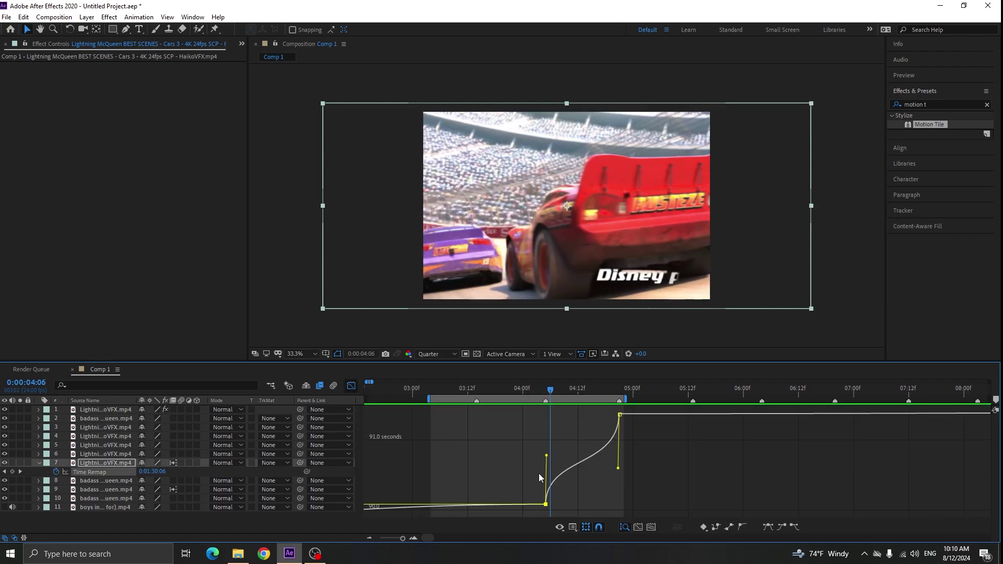
pyautogui.moveTo(547, 459)
pyautogui.mouseDown()
pyautogui.moveTo(568, 519)
pyautogui.moveTo(546, 468)
pyautogui.mouseUp()
pyautogui.click(529, 392)
pyautogui.press('space')
pyautogui.click(460, 391)
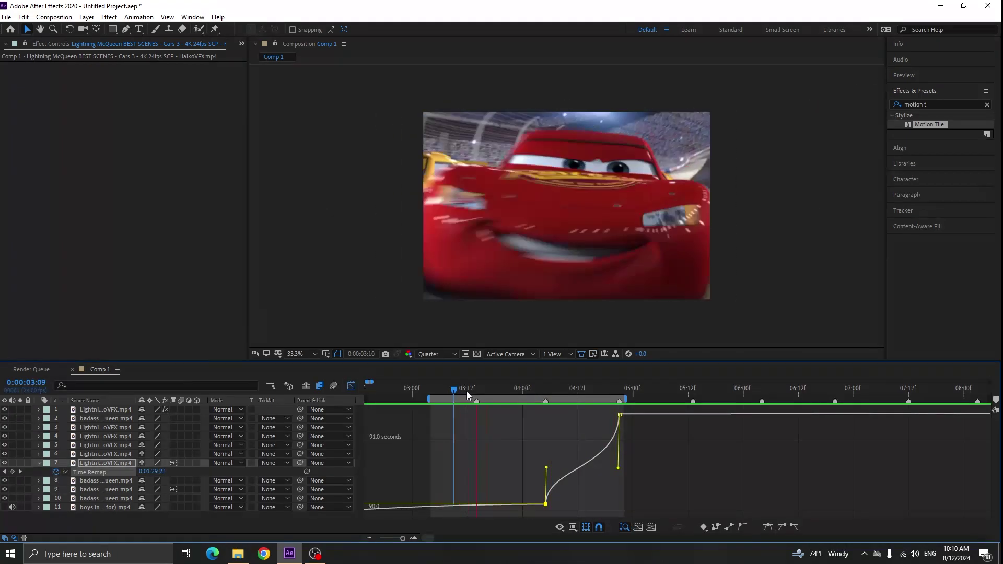
pyautogui.hotkey('shift', 'F3')
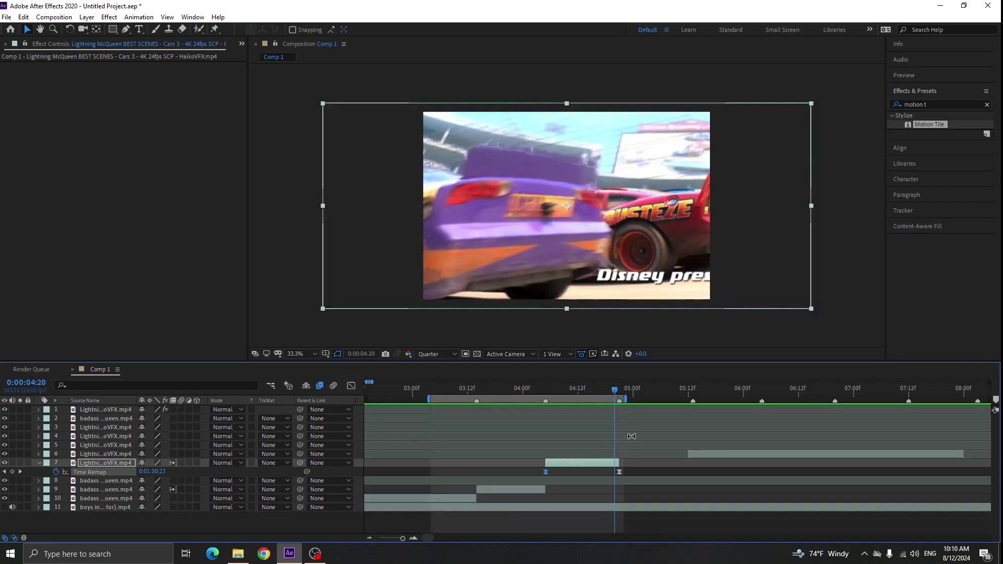
# Check the end keyframe of the layer 7 clip's Time Remap curve and preview the cut from 0:00:04:04
pyautogui.scroll(2, 627, 442)
pyautogui.moveTo(636, 464); pyautogui.dragTo(605, 479)
pyautogui.hotkey('shift', 'F3')
pyautogui.scroll(-1, 603, 477)
pyautogui.click(443, 389)
pyautogui.press('space')
pyautogui.press('space')
pyautogui.click(351, 386)
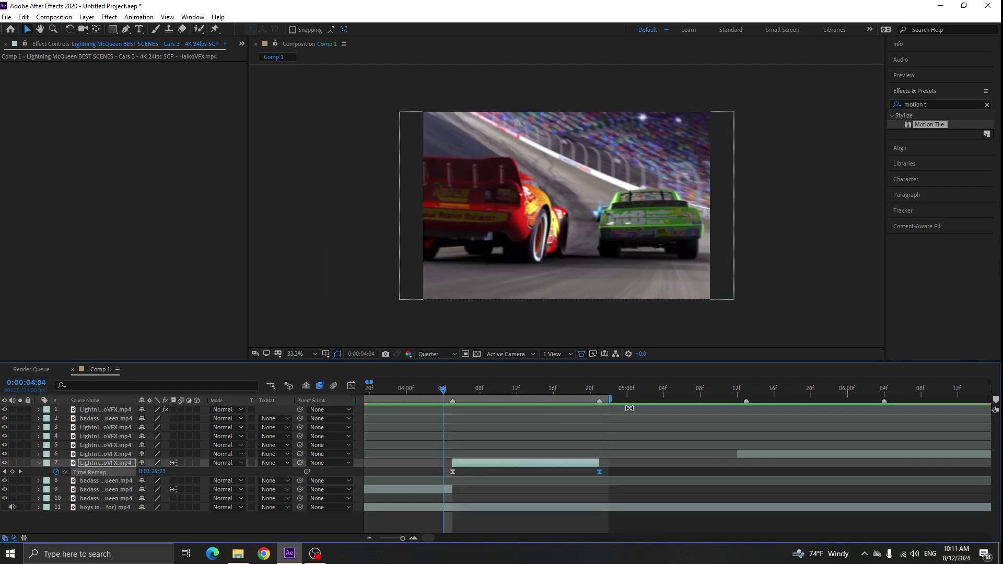
# Extend the work area's end to about 0:00:05:19 and move the layer 6 clip to start at 0:00:04:21
pyautogui.moveTo(610, 399); pyautogui.dragTo(803, 399)
pyautogui.moveTo(771, 454); pyautogui.dragTo(688, 454)
pyautogui.scroll(1, 612, 454)
pyautogui.click(572, 391)
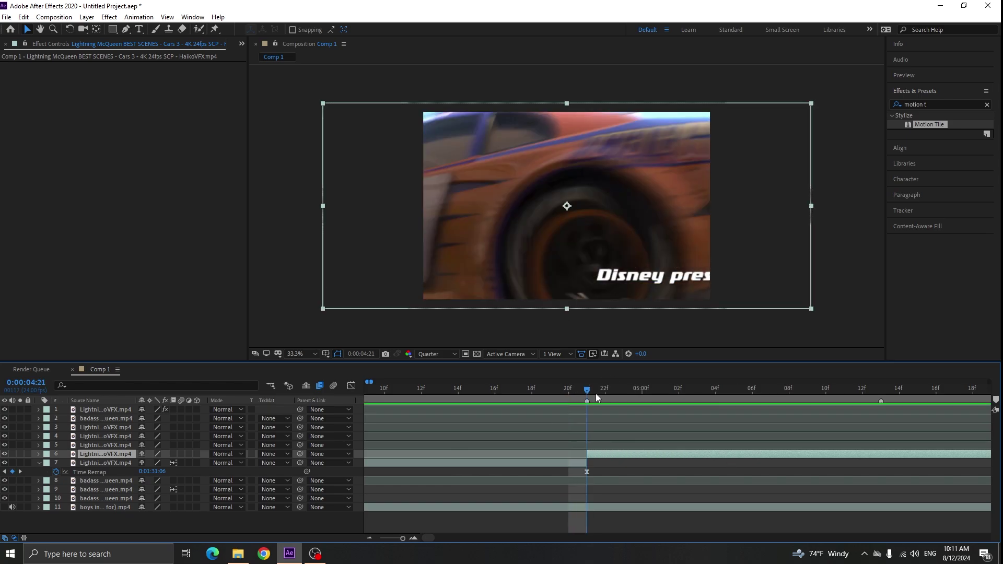
# Trim the opening frames off the layer 6 clip and align its start with the 0:00:04:21 marker
pyautogui.moveTo(596, 394); pyautogui.dragTo(747, 423)
pyautogui.scroll(-2, 522, 454)
pyautogui.scroll(1, 538, 456)
pyautogui.moveTo(534, 457)
pyautogui.mouseDown()
pyautogui.moveTo(617, 457)
pyautogui.moveTo(549, 455)
pyautogui.mouseUp()
pyautogui.click(525, 394)
pyautogui.click(534, 394)
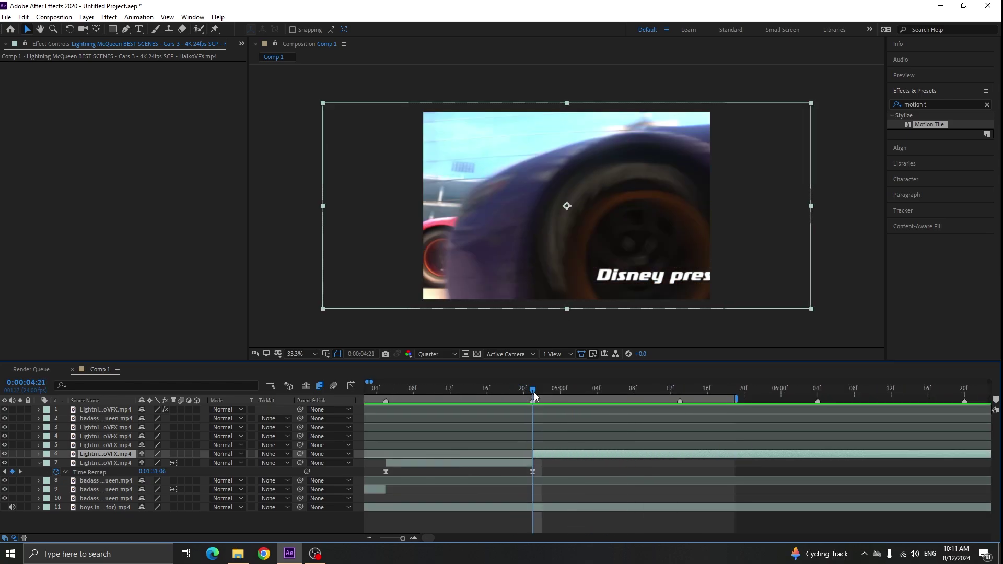
# Split the layer 6 clip at the 0:00:06:04 marker
pyautogui.moveTo(534, 396); pyautogui.dragTo(821, 439)
pyautogui.scroll(-2, 721, 434)
pyautogui.scroll(1, 697, 434)
pyautogui.hotkey('ctrl', 'shift', 'd')
# Enable Time Remapping on the segment starting at 0:00:04:21 and add its end Time Remap keyframe at 0:00:06:07
pyautogui.click(416, 391)
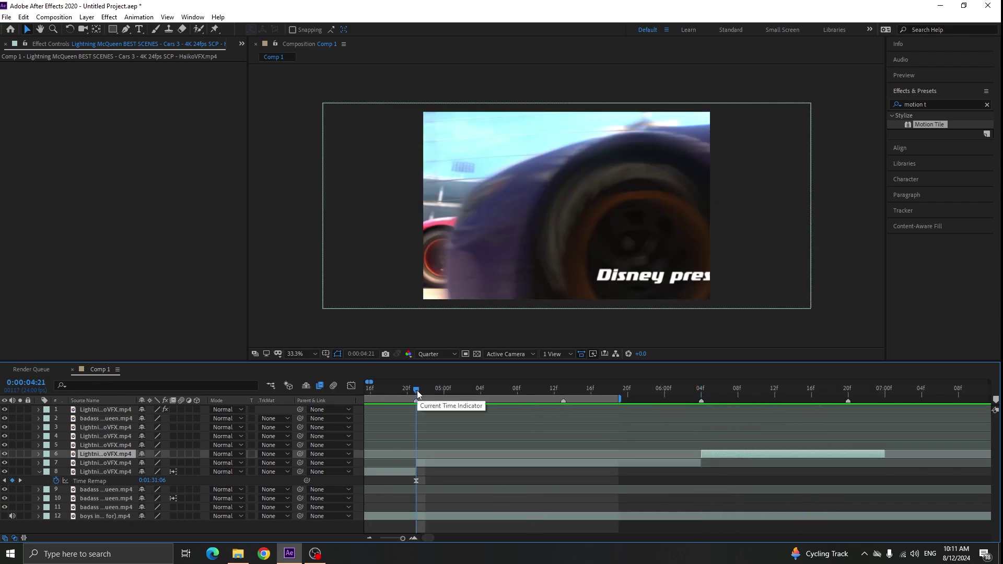
pyautogui.moveTo(418, 390)
pyautogui.mouseDown()
pyautogui.moveTo(501, 407)
pyautogui.moveTo(419, 406)
pyautogui.mouseUp()
pyautogui.rightClick(435, 463)
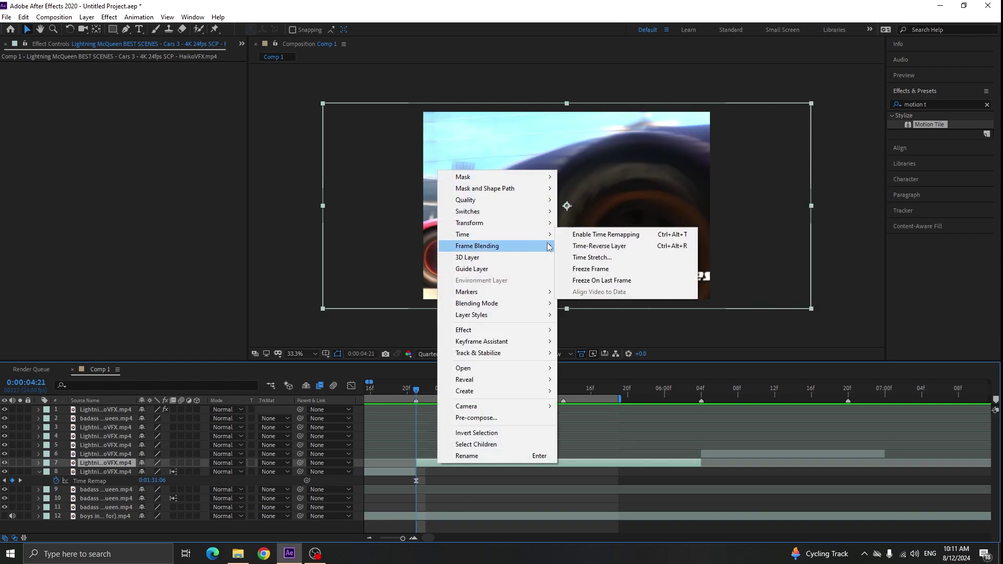
pyautogui.click(586, 246)
pyautogui.moveTo(416, 440); pyautogui.dragTo(700, 432)
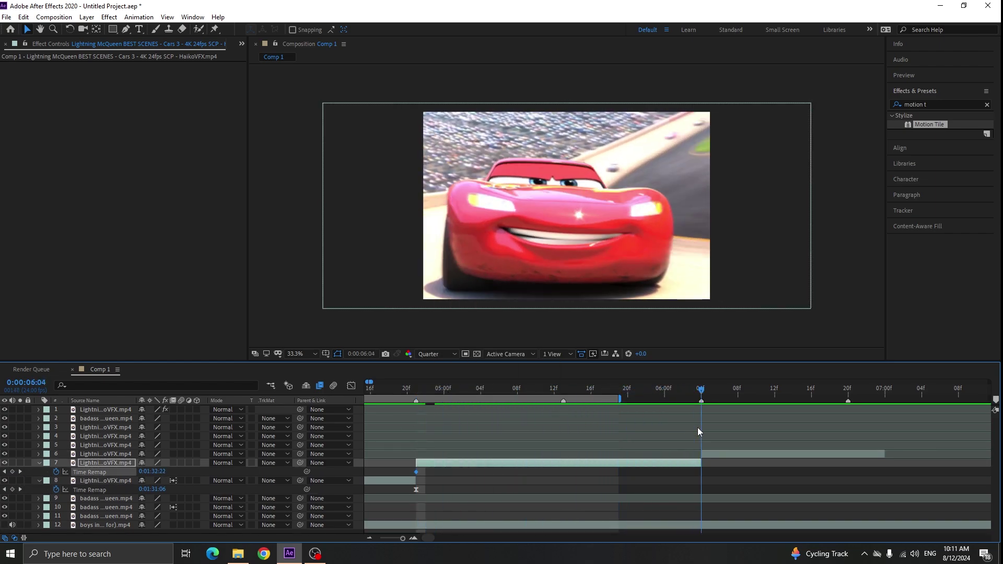
pyautogui.moveTo(763, 402); pyautogui.dragTo(729, 405)
pyautogui.press('Delete')
pyautogui.click(13, 472)
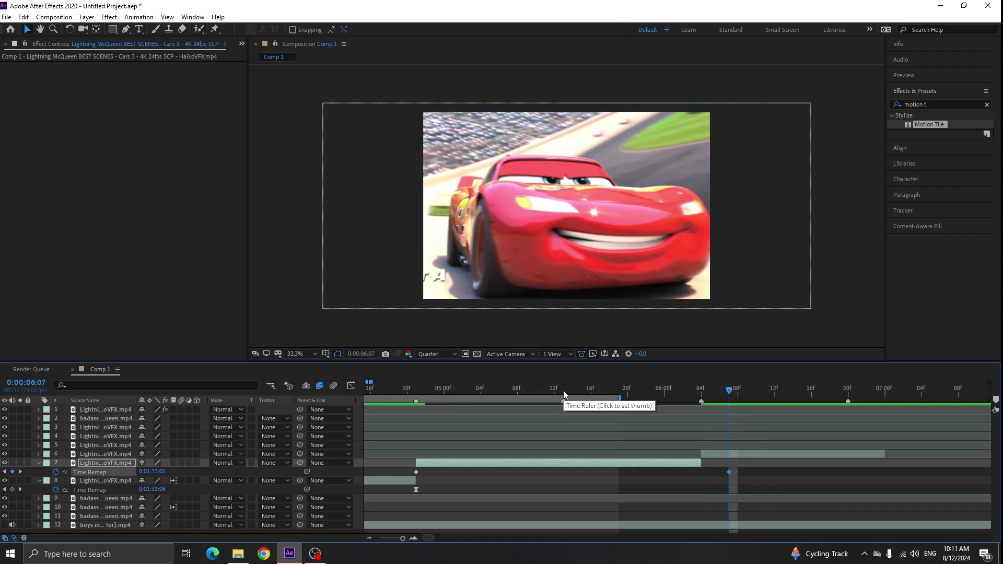
# Move the end Time Remap keyframe to the 0:00:05:13 marker and cut off the rest of the clip there
pyautogui.click(563, 390)
pyautogui.moveTo(729, 472); pyautogui.dragTo(566, 476)
pyautogui.hotkey('ctrl', 'shift', 'd')
pyautogui.moveTo(686, 466); pyautogui.dragTo(400, 476)
pyautogui.press('Delete')
# Easy Ease the layer 7 clip's Time Remap keyframes and steepen both ends of its value curve, with frame blending enabled
pyautogui.press('F9')
pyautogui.click(489, 390)
pyautogui.click(351, 386)
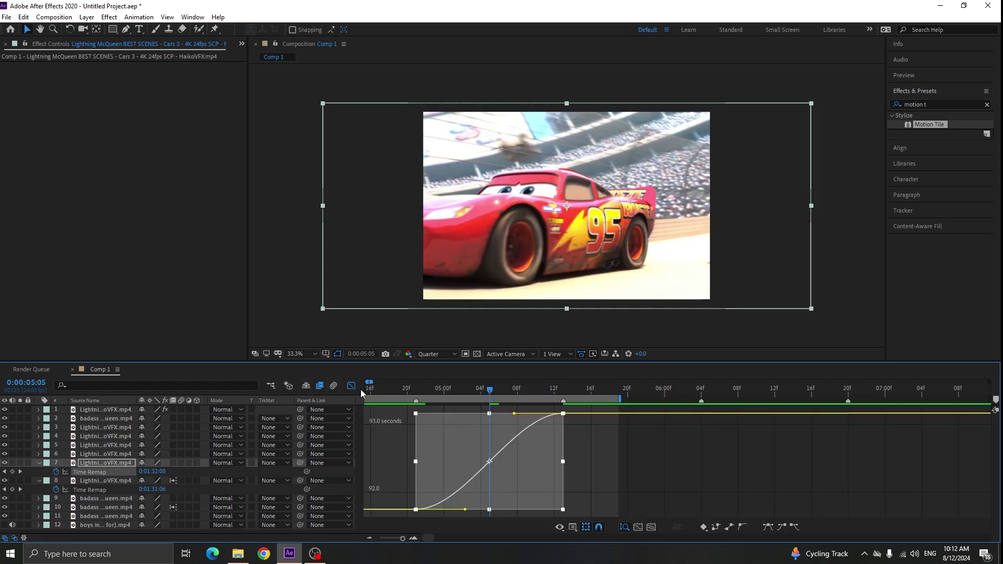
pyautogui.click(366, 400)
pyautogui.moveTo(607, 445); pyautogui.dragTo(712, 462)
pyautogui.click(671, 414)
pyautogui.moveTo(572, 508); pyautogui.dragTo(471, 450)
pyautogui.moveTo(621, 413); pyautogui.dragTo(691, 466)
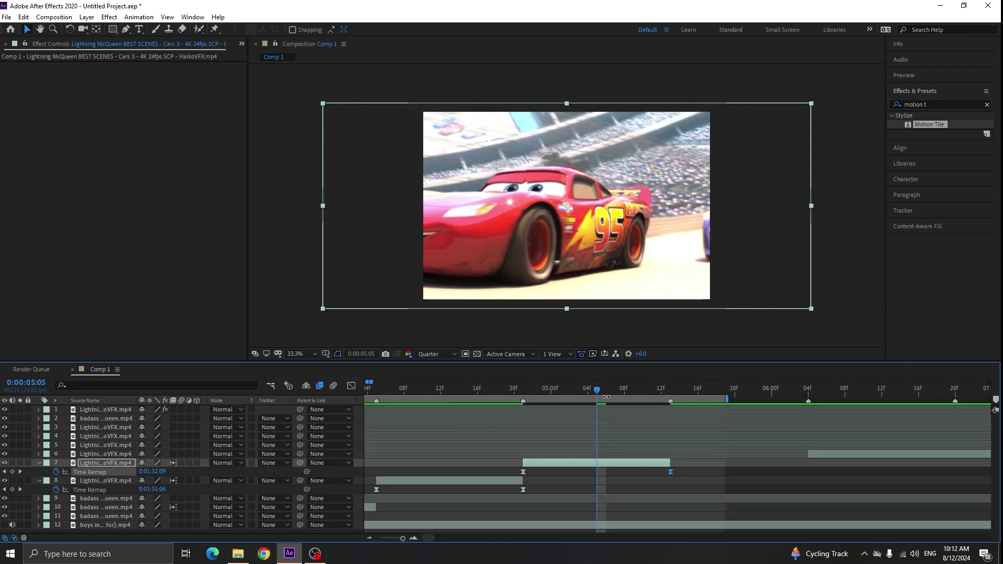
pyautogui.click(352, 386)
# Scale up the layer 7 clip that starts at 0:00:04:21
pyautogui.moveTo(597, 398)
pyautogui.mouseDown()
pyautogui.moveTo(630, 408)
pyautogui.moveTo(606, 405)
pyautogui.mouseUp()
pyautogui.press('s')
pyautogui.moveTo(165, 472); pyautogui.dragTo(289, 474)
pyautogui.press('p')
pyautogui.press('p')
# Preview the sequence of remapped clips from 0:00:03:08
pyautogui.press('-')
pyautogui.click(456, 393)
pyautogui.press('-')
pyautogui.press('-')
pyautogui.click(472, 393)
pyautogui.press('space')
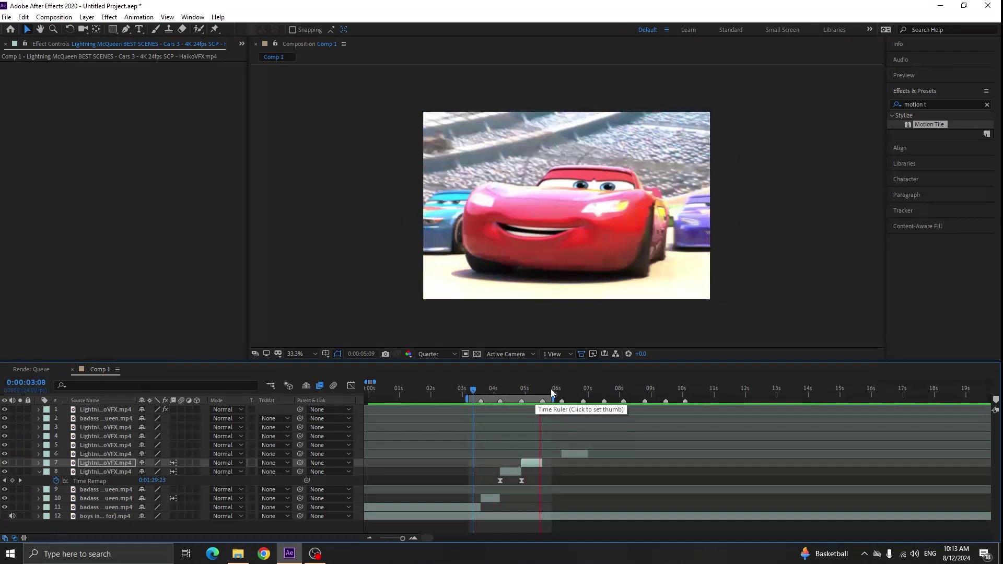
pyautogui.scroll(2, 553, 393)
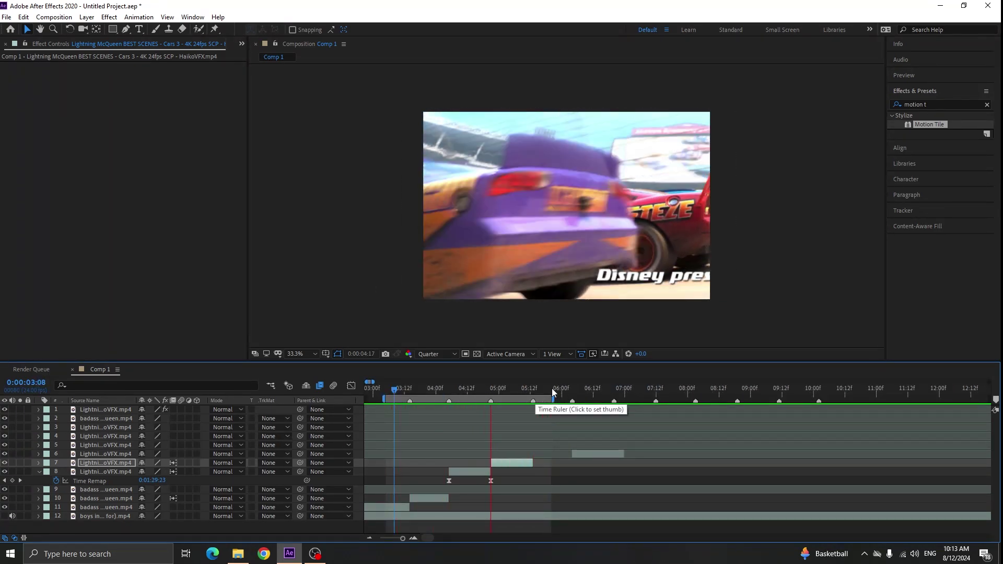
# Extend the work area's end to about 0:00:07:10 and move the layer 6 clip to start at 0:00:05:13
pyautogui.scroll(2, 553, 392)
pyautogui.moveTo(554, 387); pyautogui.dragTo(751, 399)
pyautogui.click(632, 453)
pyautogui.press('[')
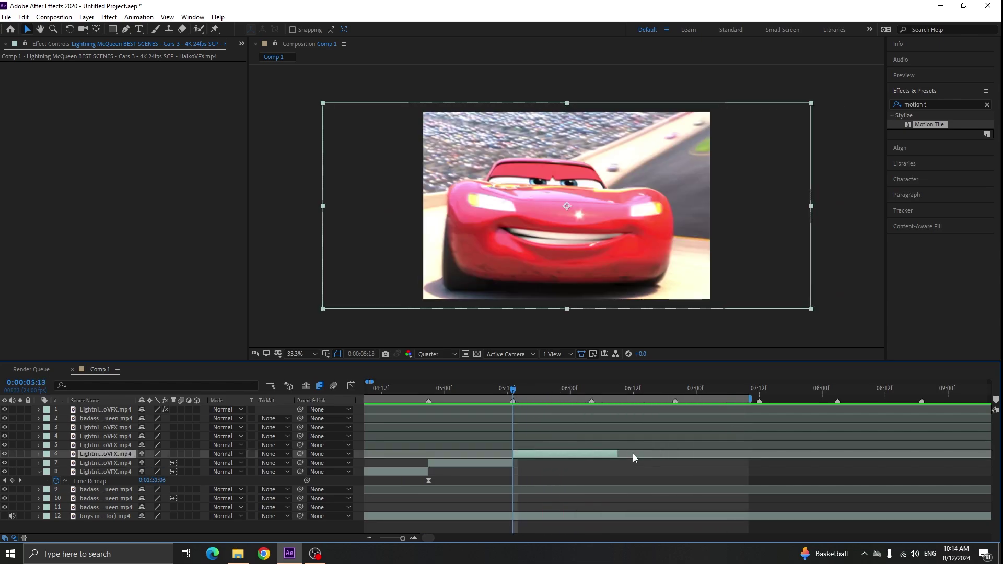
# Enable Time Remapping on the layer 6 clip with its start keyframe at 0:00:05:13
pyautogui.scroll(4, 564, 454)
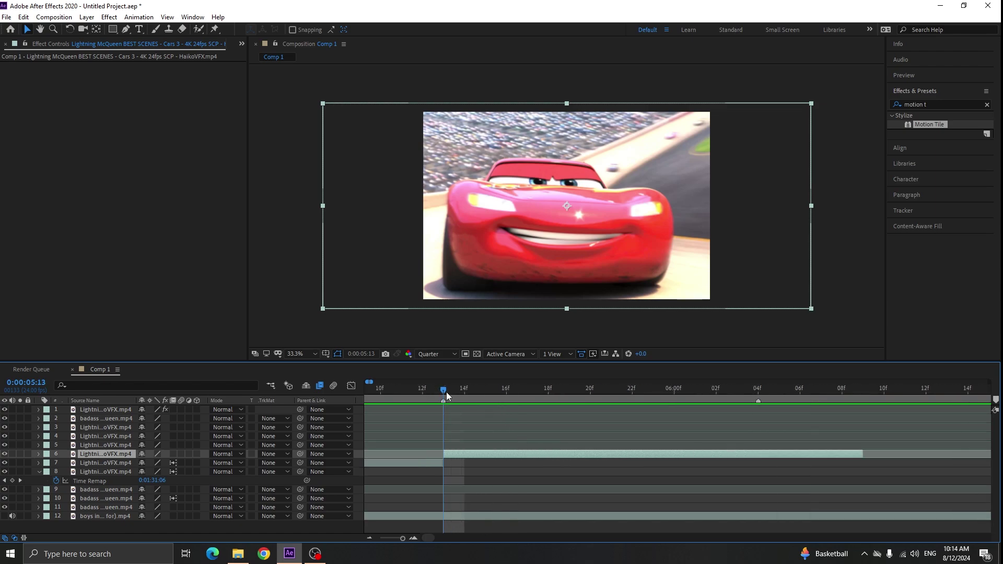
pyautogui.moveTo(435, 392); pyautogui.dragTo(443, 395)
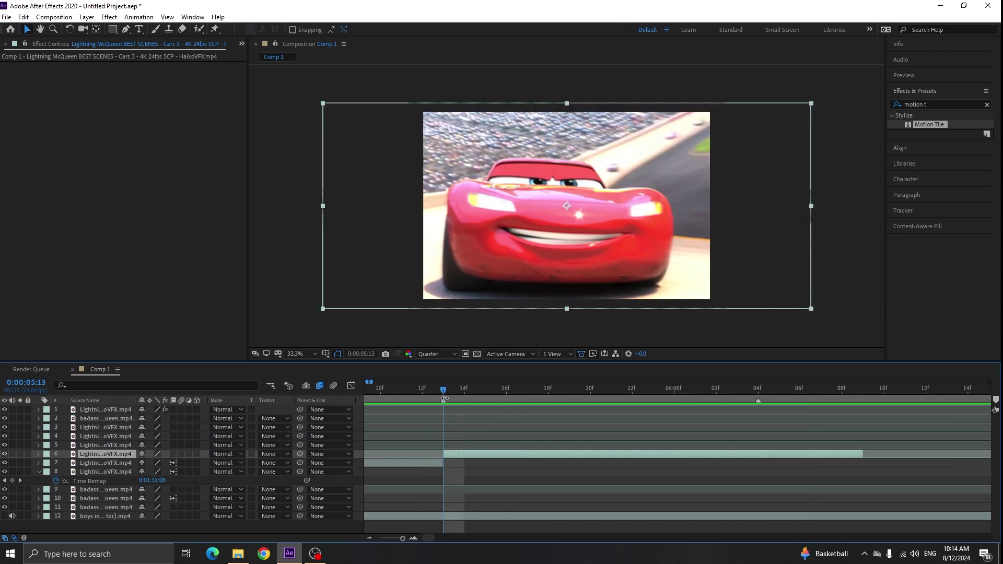
pyautogui.rightClick(489, 454)
pyautogui.moveTo(533, 222)
pyautogui.click(656, 224)
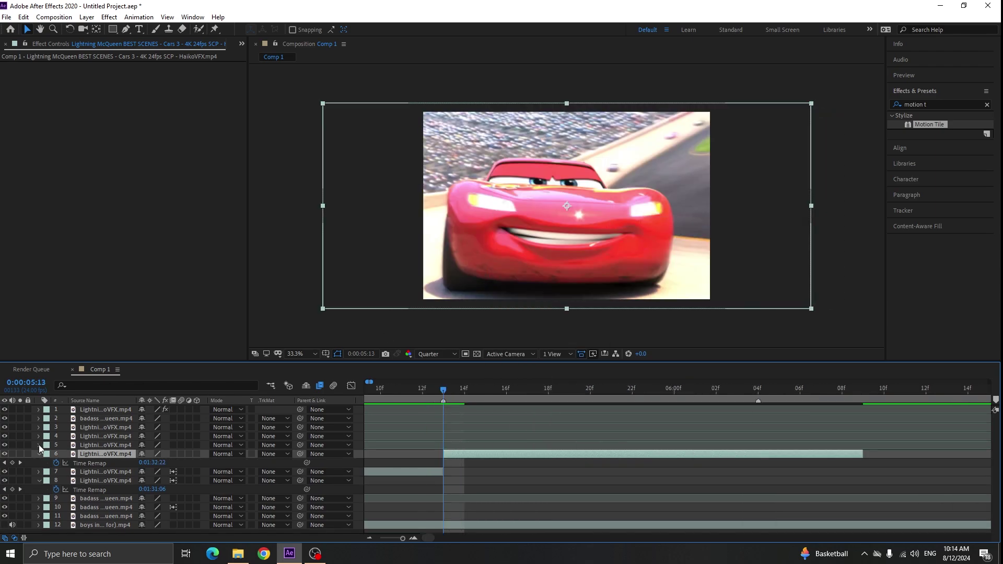
pyautogui.click(89, 462)
# Extend the layer 6 clip's end to about 0:00:07:11
pyautogui.scroll(-1, 508, 488)
pyautogui.moveTo(508, 403); pyautogui.dragTo(684, 417)
pyautogui.moveTo(687, 454); pyautogui.dragTo(745, 400)
pyautogui.moveTo(754, 453); pyautogui.dragTo(938, 433)
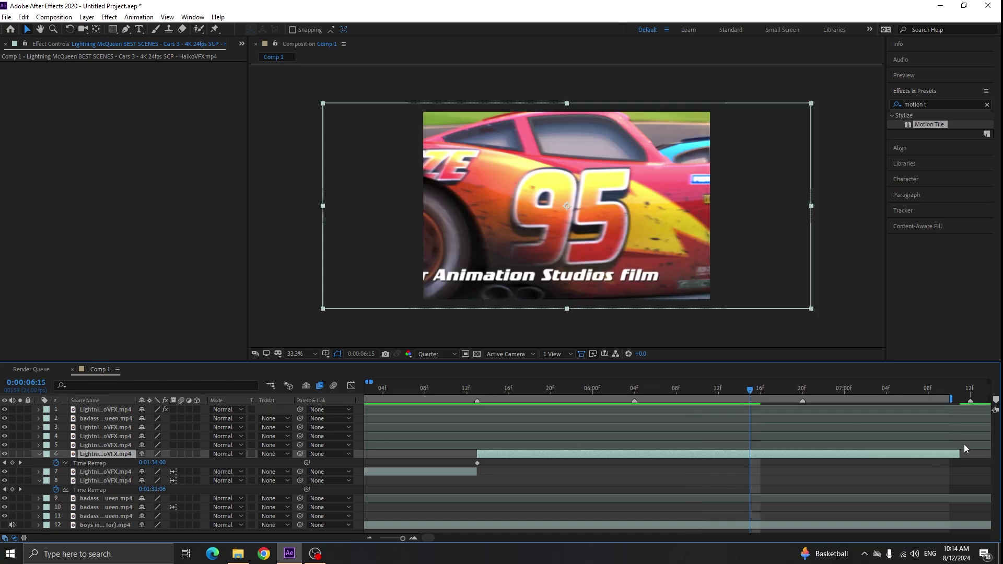
# Compare candidate end frames for the layer 6 clip, add a Time Remap keyframe at 0:00:07:07, and return the playhead to 0:00:06:04
pyautogui.moveTo(753, 393); pyautogui.dragTo(840, 406)
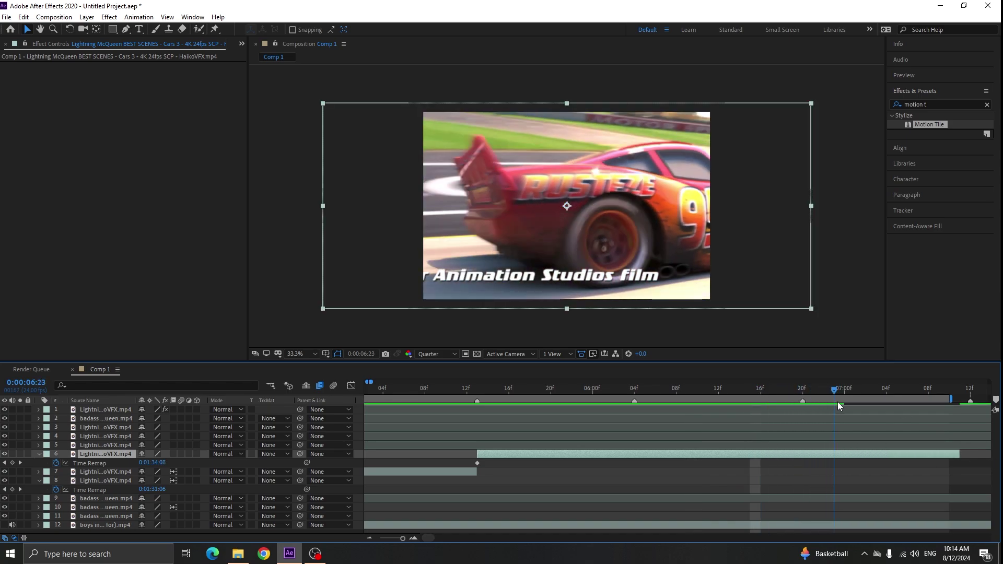
pyautogui.click(478, 390)
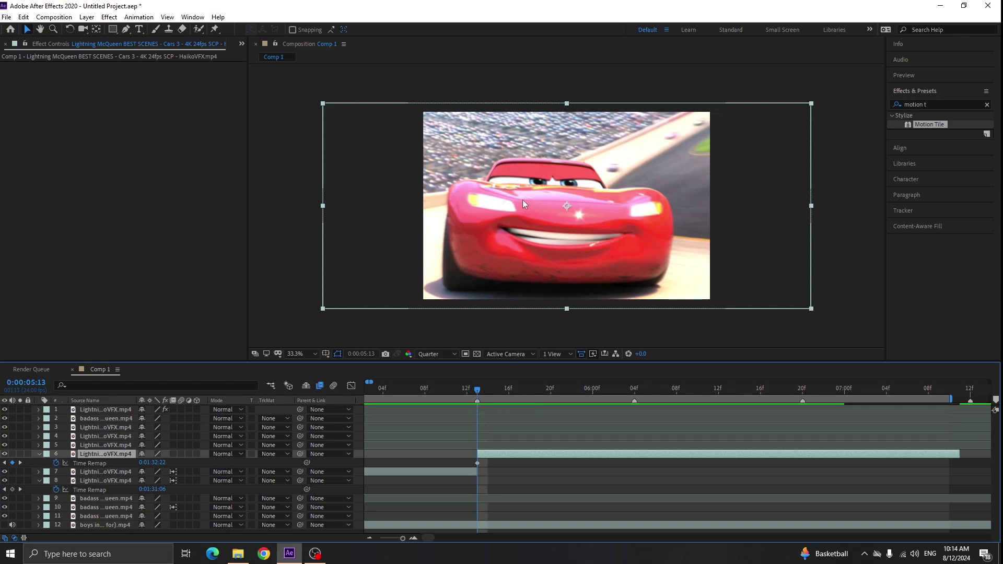
pyautogui.click(886, 391)
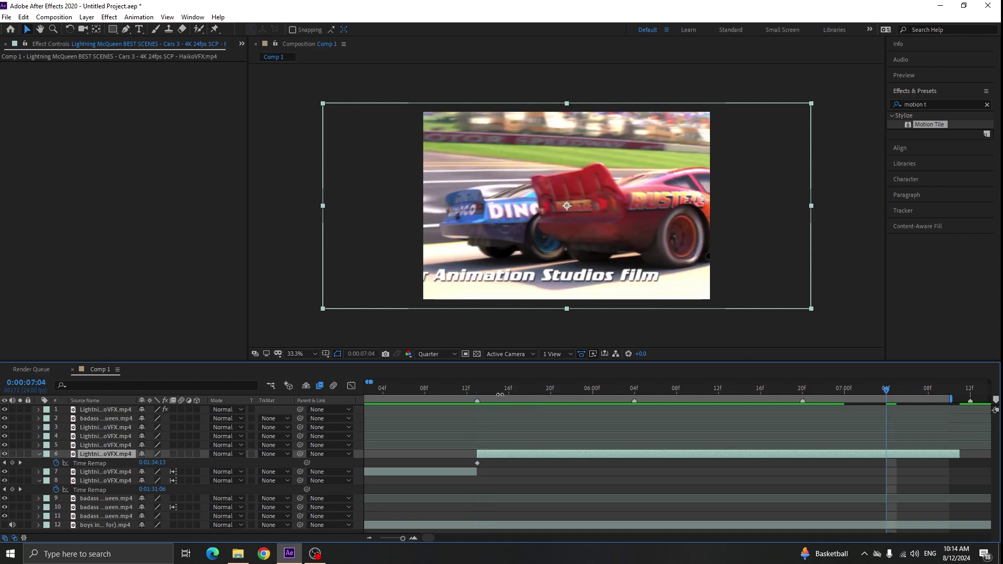
pyautogui.click(478, 390)
pyautogui.click(896, 390)
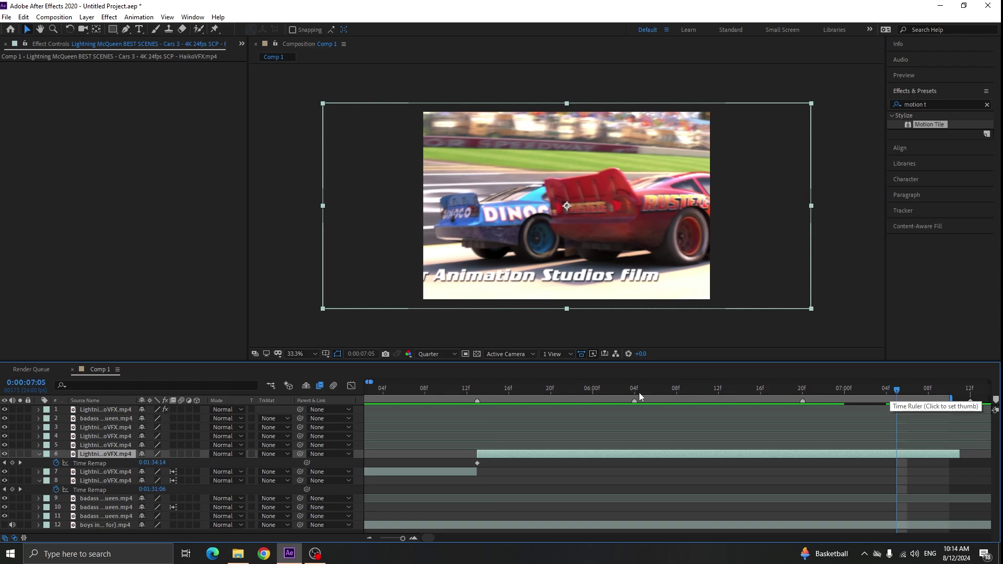
pyautogui.click(478, 391)
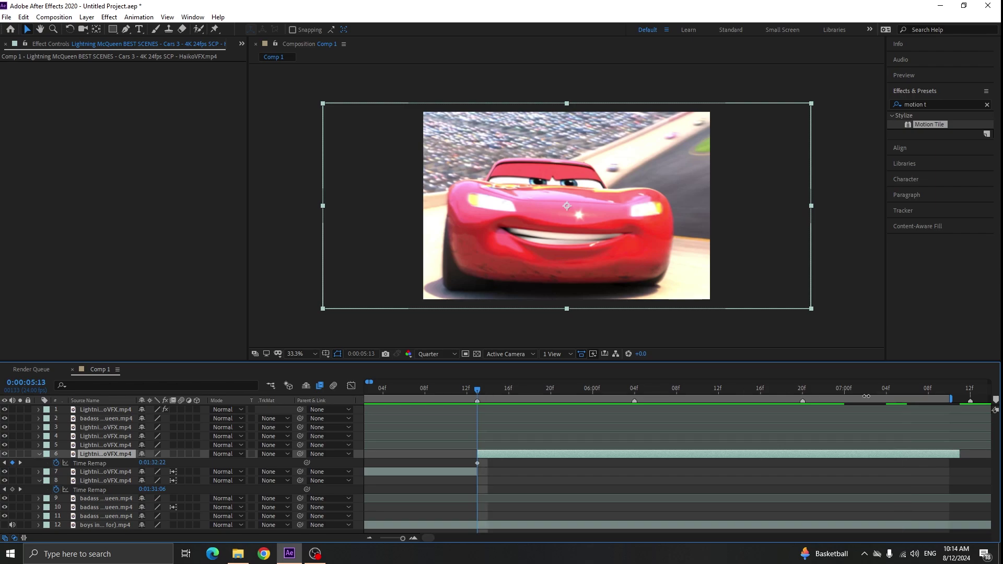
pyautogui.click(907, 389)
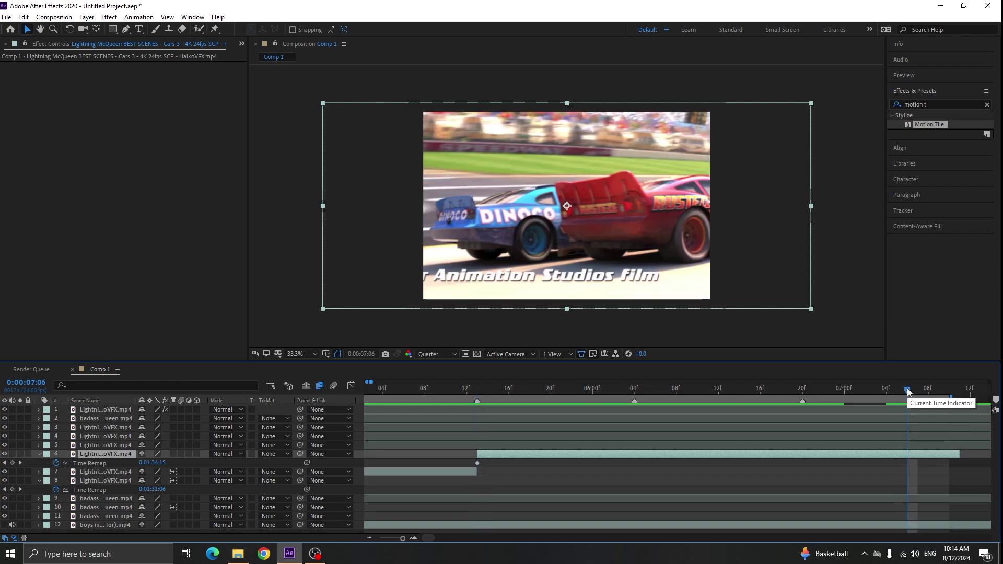
pyautogui.click(478, 392)
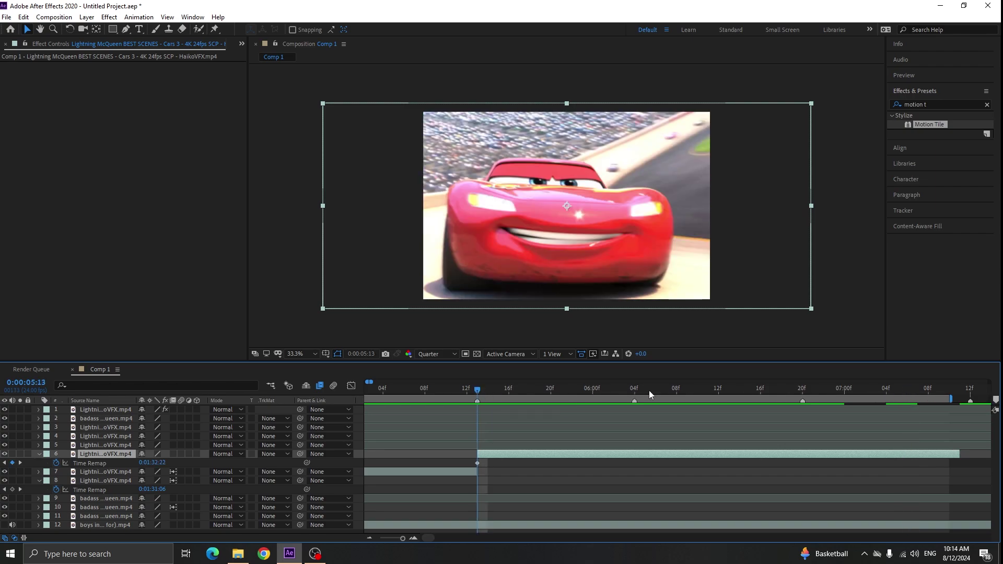
pyautogui.click(913, 390)
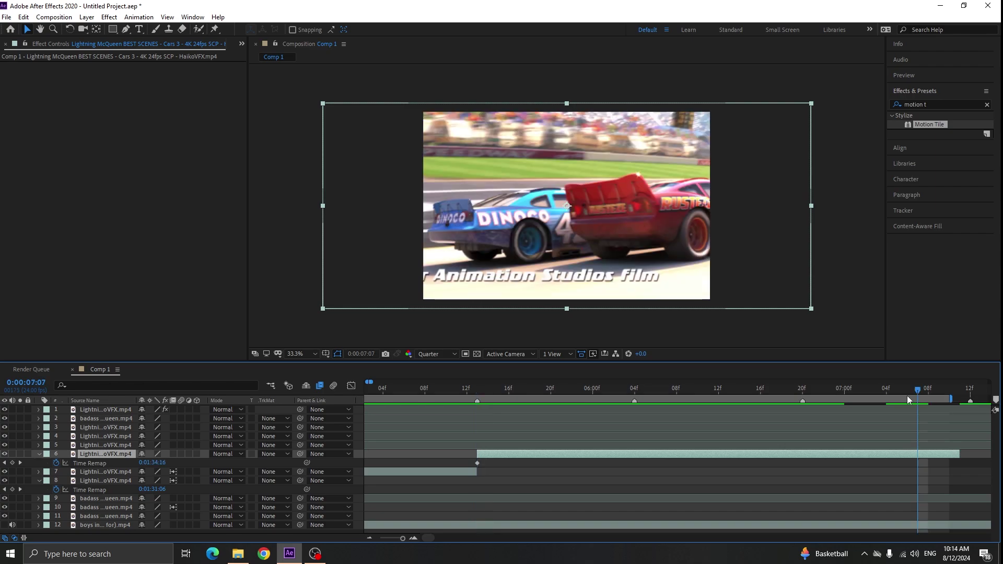
pyautogui.click(12, 462)
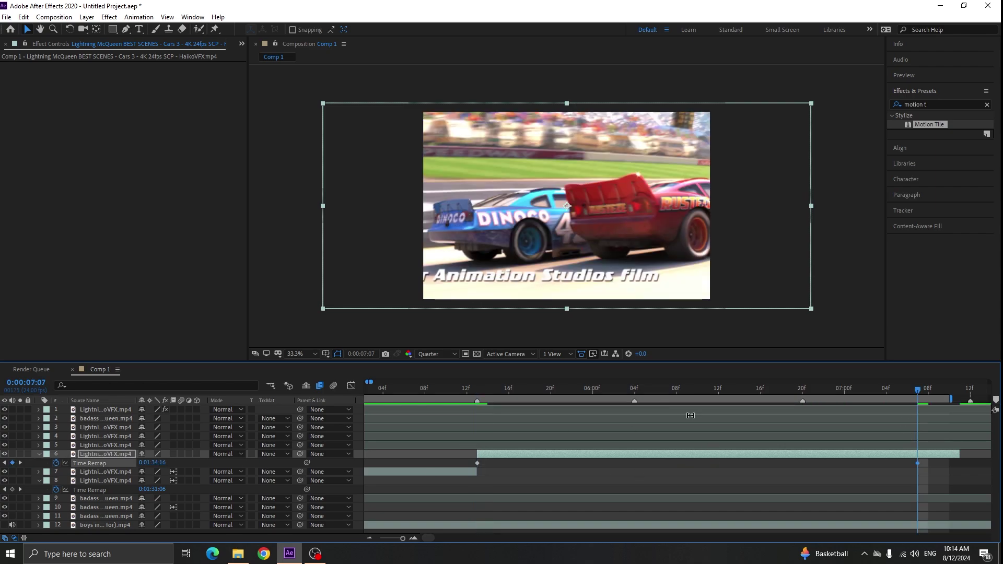
pyautogui.click(637, 398)
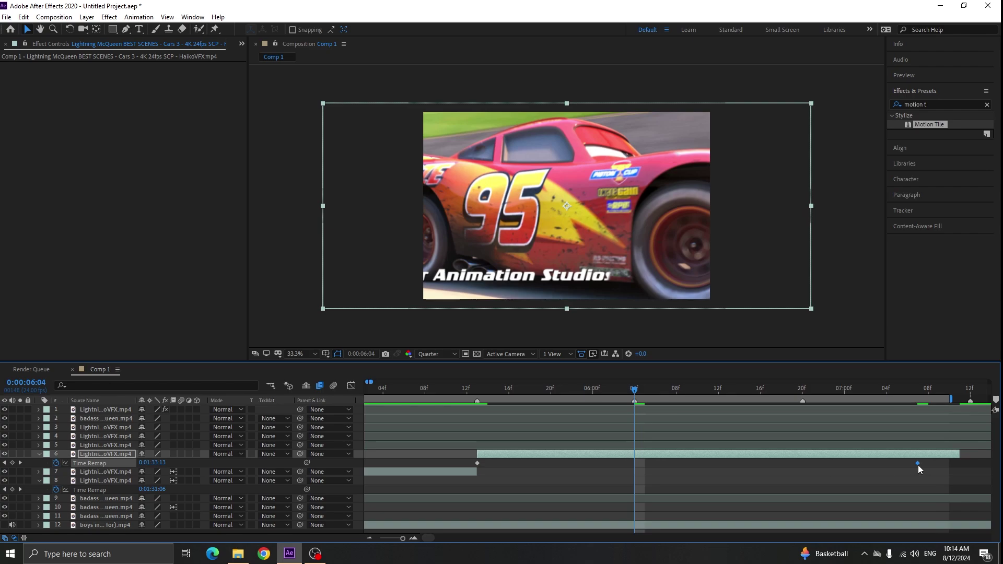
# Move the layer 6 clip's end Time Remap keyframe to 0:00:06:04, split the clip there and delete the remainder
pyautogui.moveTo(918, 465); pyautogui.dragTo(635, 469)
pyautogui.hotkey('ctrl', 'shift', 'd')
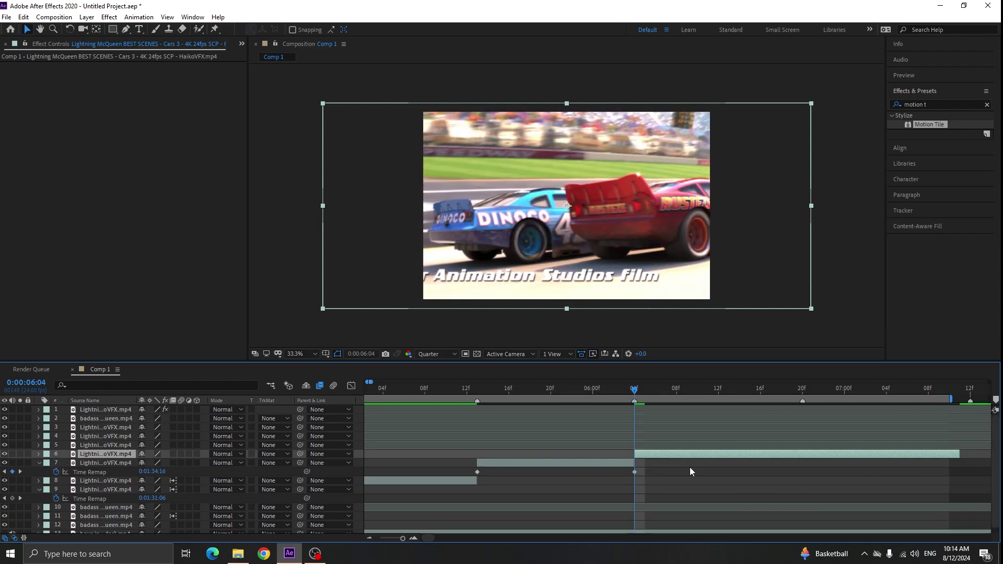
pyautogui.press('Delete')
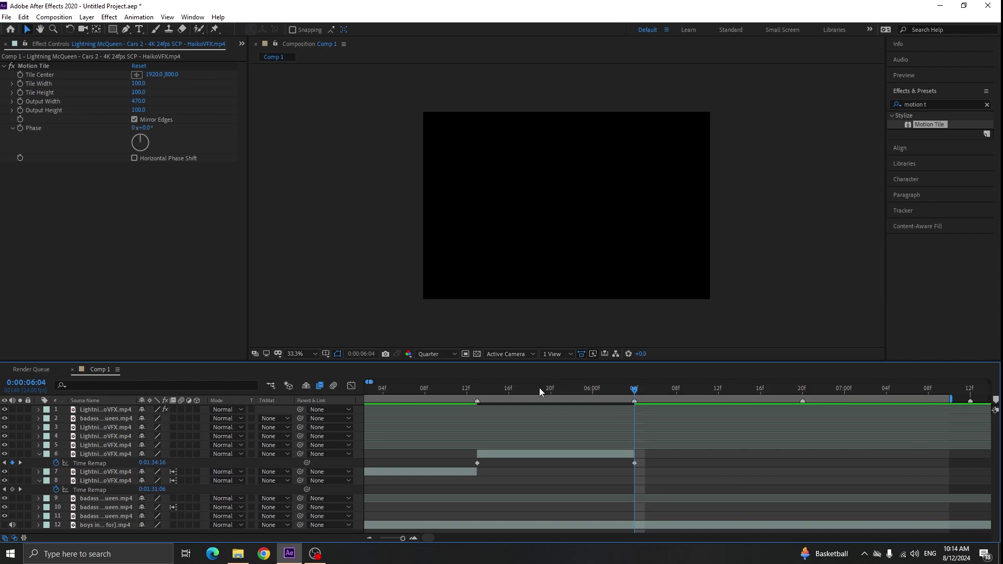
# Easy-ease the layer 6 clip's Time Remap keyframes, bend the graph steep at both ends and shallow in the middle, and enable frame blending
pyautogui.click(539, 389)
pyautogui.moveTo(677, 462); pyautogui.dragTo(453, 471)
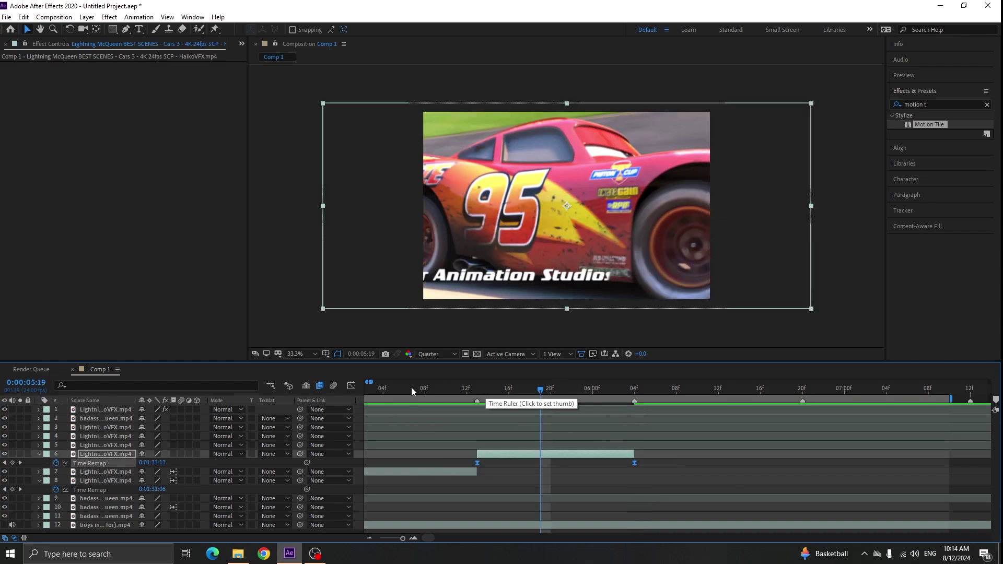
pyautogui.click(351, 385)
pyautogui.moveTo(414, 444)
pyautogui.mouseDown()
pyautogui.moveTo(499, 518)
pyautogui.moveTo(506, 498)
pyautogui.moveTo(421, 445)
pyautogui.mouseUp()
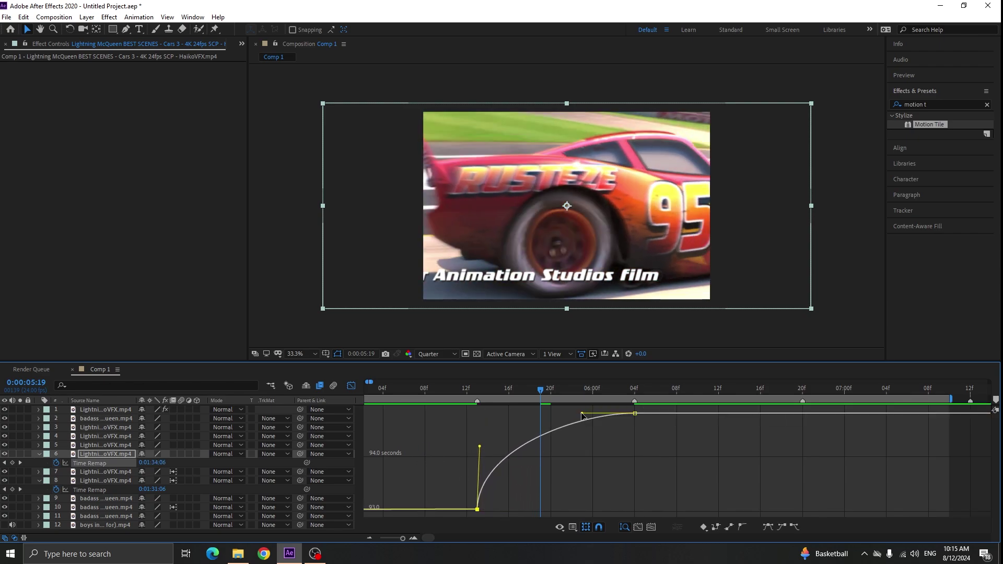
pyautogui.moveTo(581, 413); pyautogui.dragTo(670, 470)
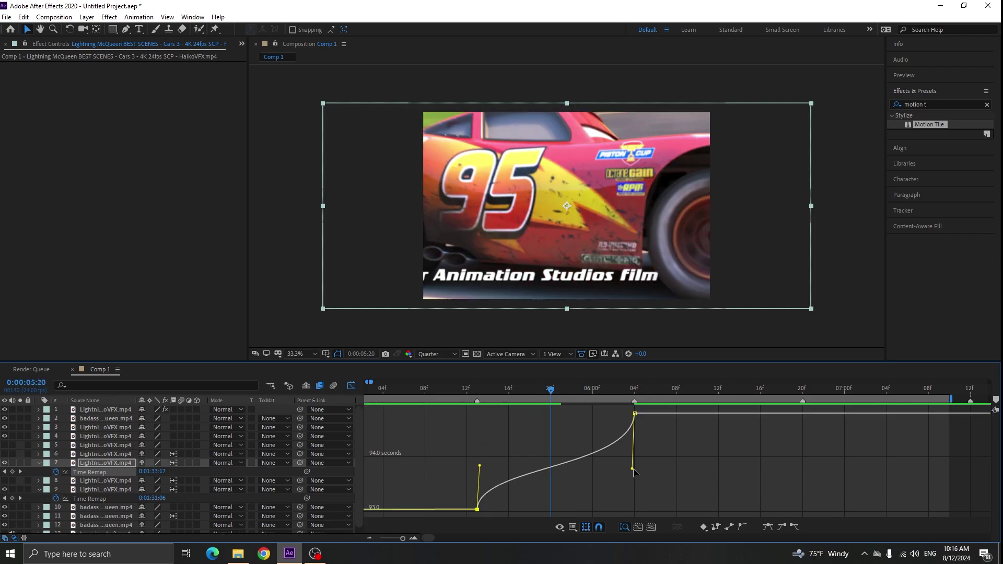
pyautogui.moveTo(633, 469); pyautogui.dragTo(636, 490)
# Preview the new speed ramp from just before 0:00:05:13, close the graph view and play the sequence from 0:00:03:07
pyautogui.click(467, 390)
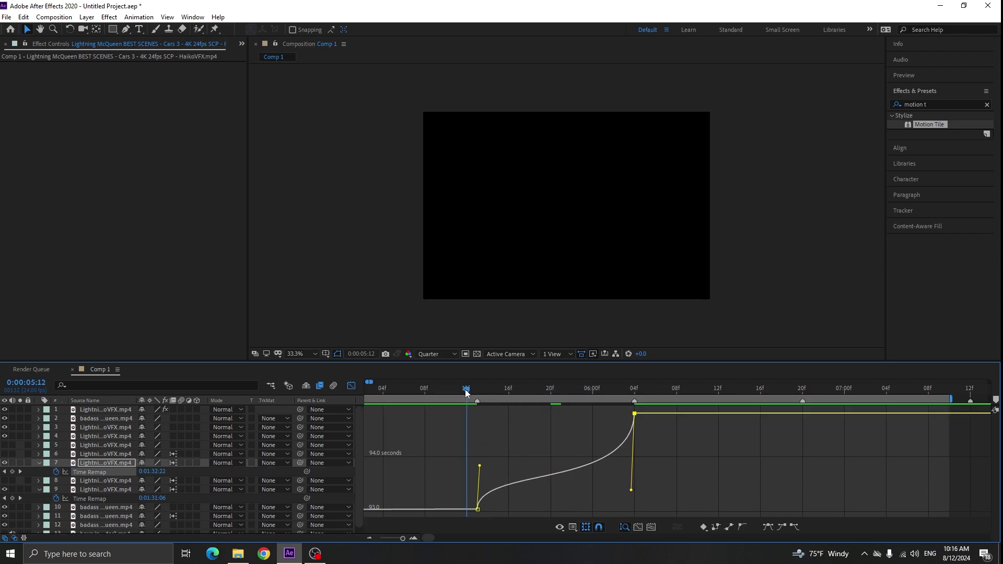
pyautogui.press('space')
pyautogui.press('space')
pyautogui.click(446, 391)
pyautogui.press('space')
pyautogui.press('space')
pyautogui.click(458, 393)
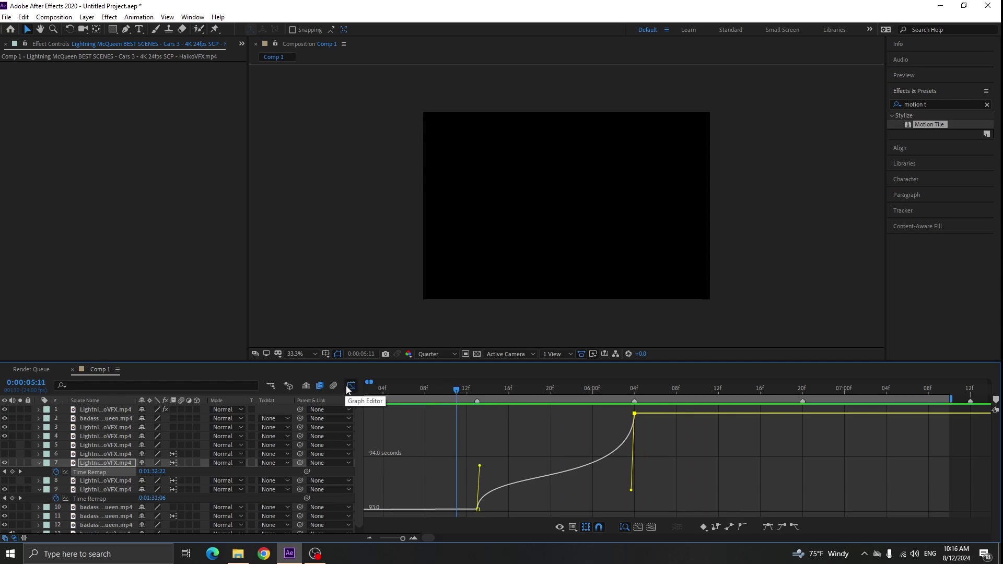
pyautogui.moveTo(480, 390); pyautogui.dragTo(413, 393)
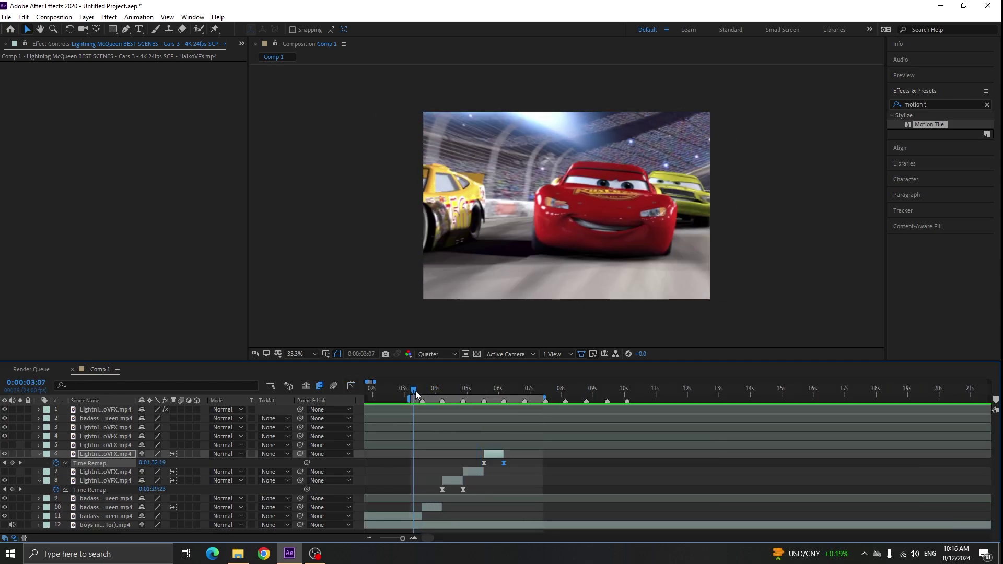
pyautogui.press('space')
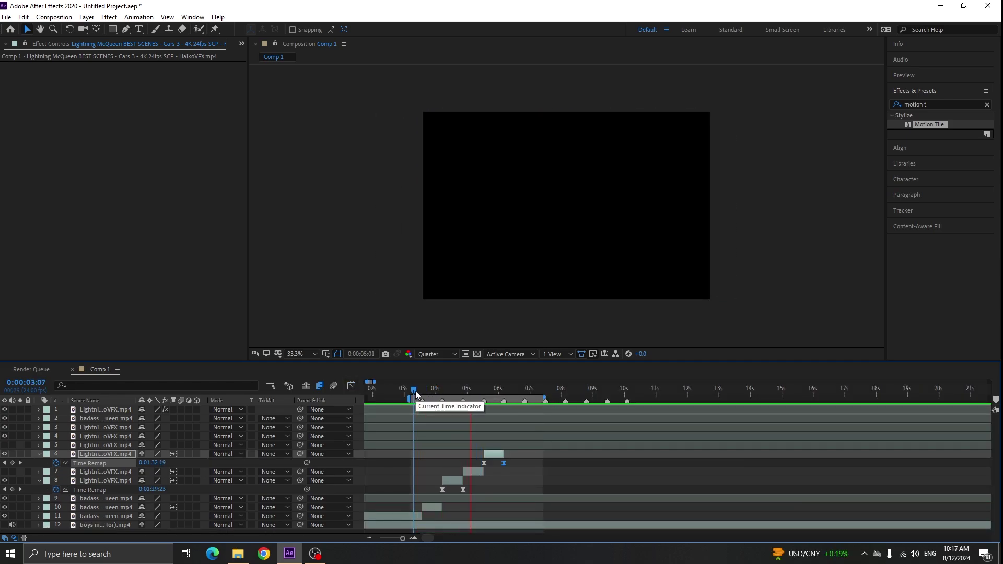
# Turn on the visibility of the layer 7 clip and preview the cut into it from 0:00:04:16
pyautogui.click(471, 393)
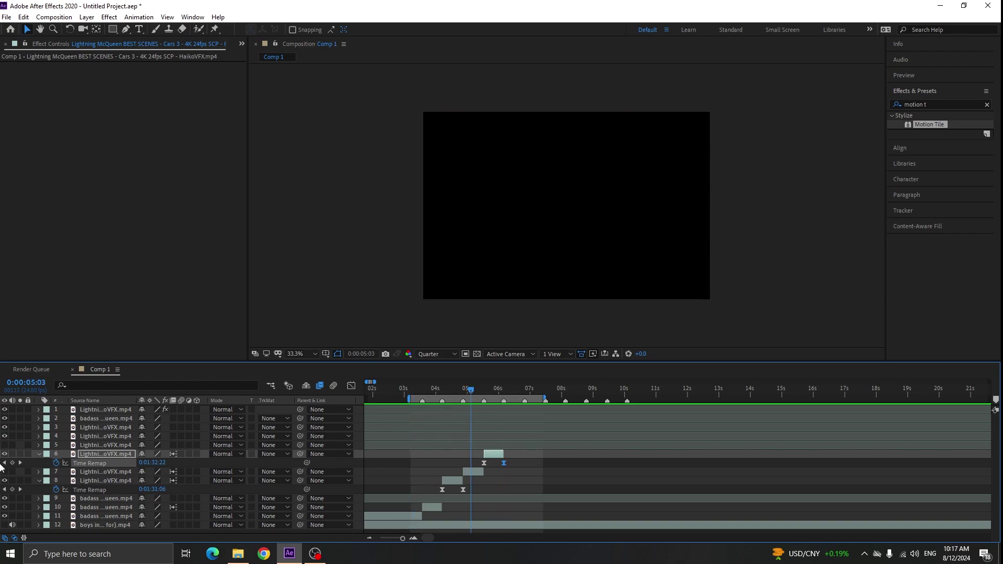
pyautogui.scroll(1, 452, 474)
pyautogui.click(471, 472)
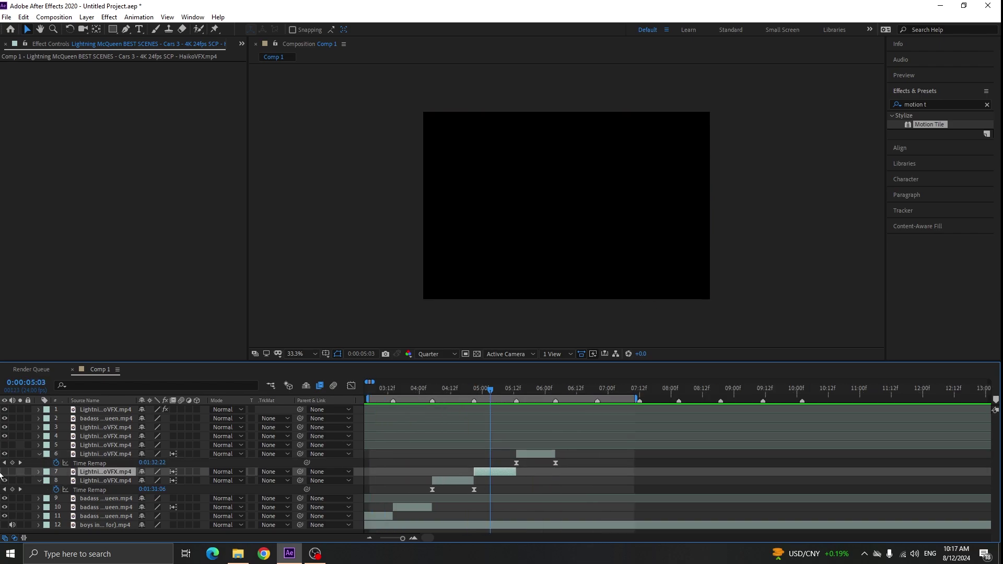
pyautogui.click(5, 472)
pyautogui.click(462, 390)
pyautogui.press('space')
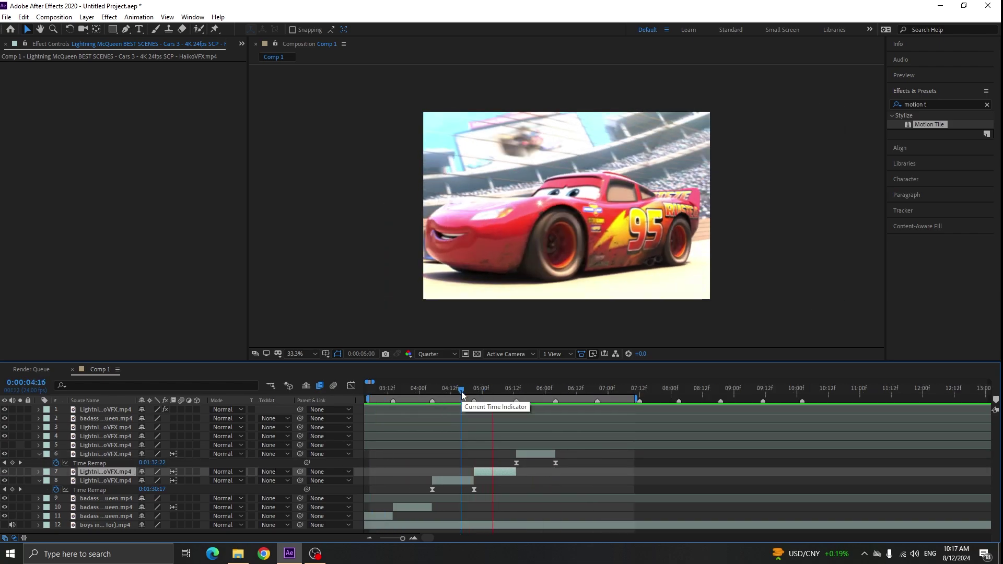
pyautogui.press('space')
pyautogui.moveTo(463, 391); pyautogui.dragTo(554, 394)
pyautogui.press('n')
pyautogui.click(465, 393)
pyautogui.moveTo(463, 394); pyautogui.dragTo(544, 403)
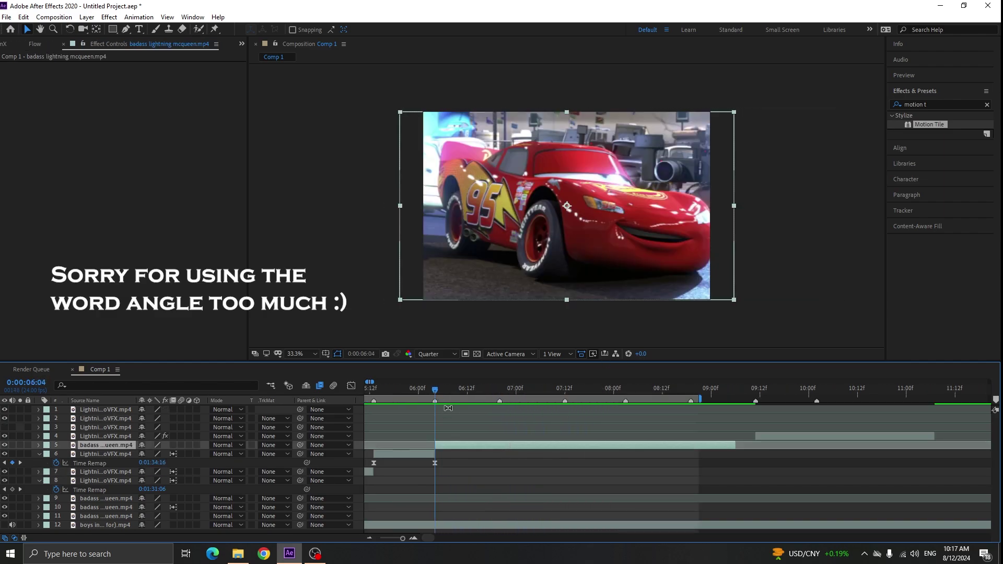
# Scrub through the badass lightning mcqueen clip on layer 5 and enable Time Remapping on it, starting at 0:00:06:04
pyautogui.moveTo(434, 390); pyautogui.dragTo(597, 413)
pyautogui.click(436, 390)
pyautogui.rightClick(459, 447)
pyautogui.moveTo(510, 219)
pyautogui.click(619, 219)
# Add an end Time Remap keyframe for the layer 5 clip at 0:00:06:20, split the clip there and delete the remainder
pyautogui.click(13, 454)
pyautogui.moveTo(431, 414)
pyautogui.mouseDown()
pyautogui.moveTo(557, 407)
pyautogui.moveTo(698, 438)
pyautogui.moveTo(500, 463)
pyautogui.mouseUp()
pyautogui.click(13, 453)
pyautogui.click(500, 390)
pyautogui.hotkey('ctrl', 'shift', 'd')
pyautogui.press('Delete')
# Easy-ease the layer 5 clip's Time Remap keyframes and shape the graph with near-vertical handles at both ends
pyautogui.click(464, 390)
pyautogui.press('F9')
pyautogui.click(351, 386)
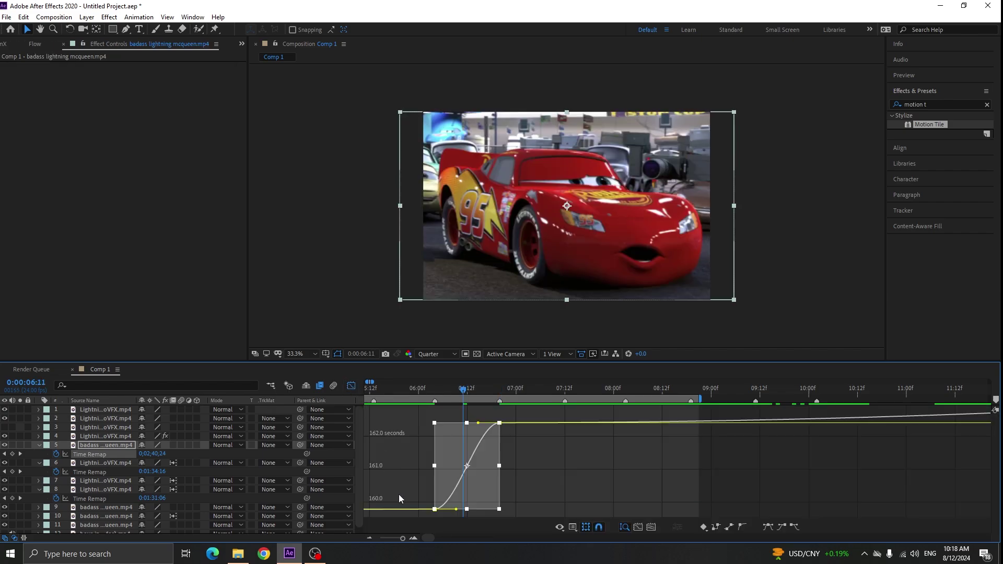
pyautogui.moveTo(404, 502); pyautogui.dragTo(381, 484)
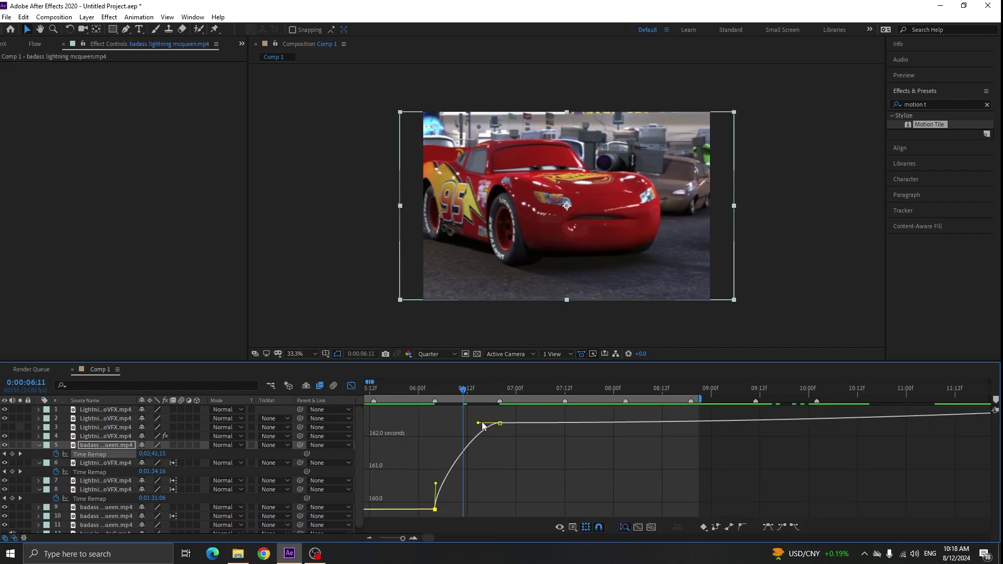
pyautogui.moveTo(478, 422); pyautogui.dragTo(538, 464)
pyautogui.moveTo(435, 484); pyautogui.dragTo(438, 472)
# Preview the layer 5 ramp, lengthen both graph handles for a steeper start and end, and enable frame blending
pyautogui.click(425, 389)
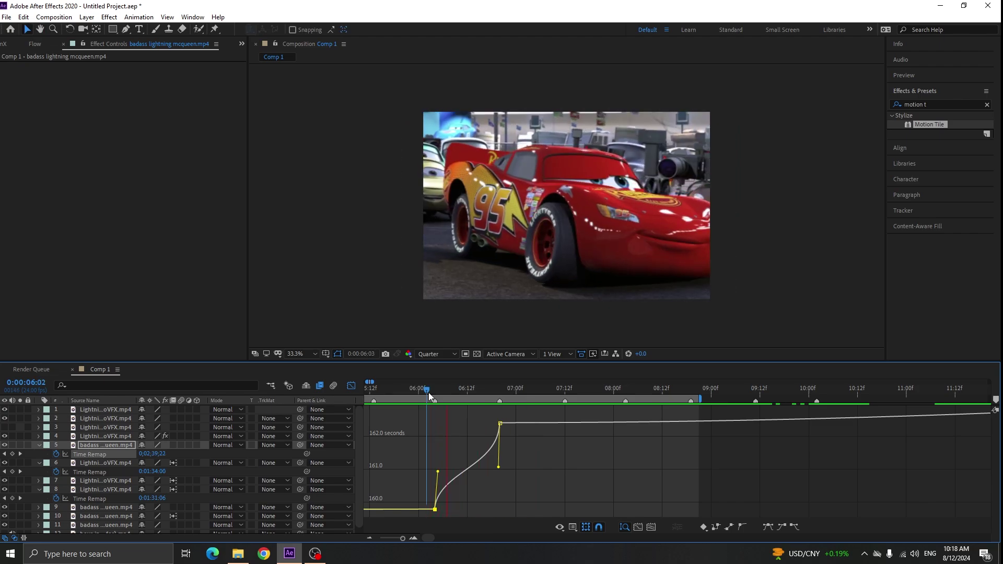
pyautogui.moveTo(430, 393); pyautogui.dragTo(479, 402)
pyautogui.press('=')
pyautogui.press('=')
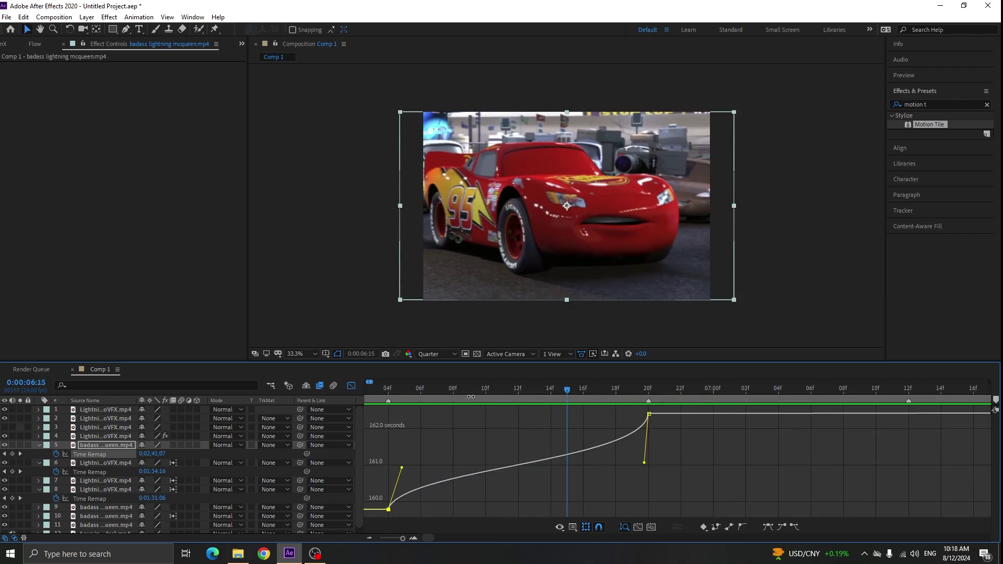
pyautogui.press('-')
pyautogui.moveTo(438, 470); pyautogui.dragTo(432, 454)
pyautogui.moveTo(558, 464); pyautogui.dragTo(557, 479)
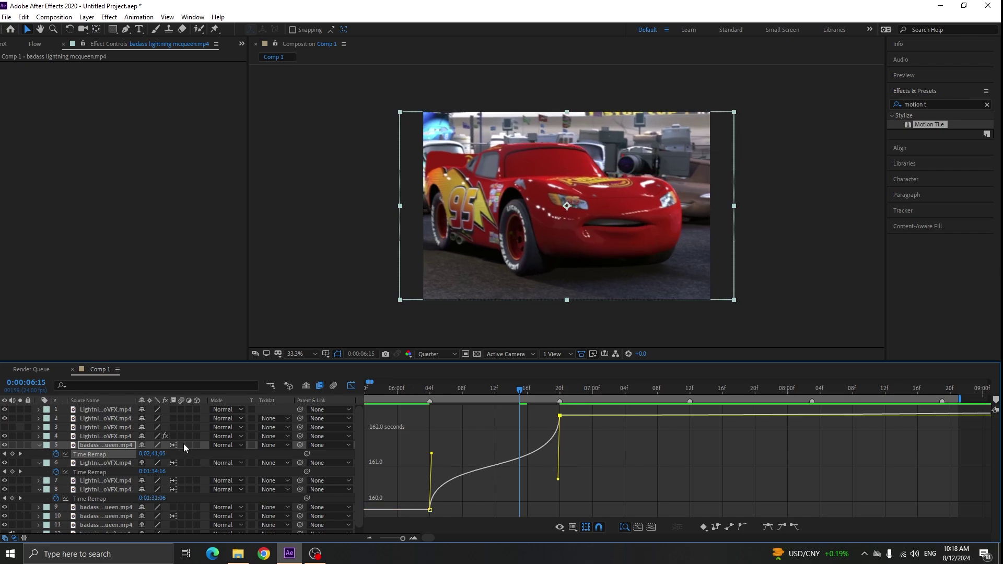
# Close the graph view and preview the transition into the layer 5 clip from 0:00:06:01
pyautogui.click(352, 387)
pyautogui.click(457, 392)
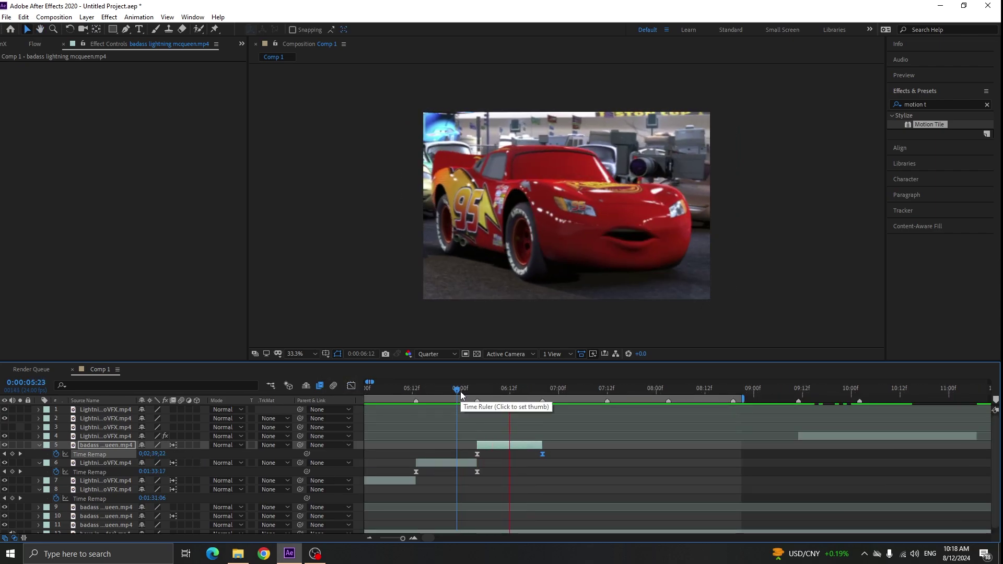
pyautogui.click(466, 390)
pyautogui.press('space')
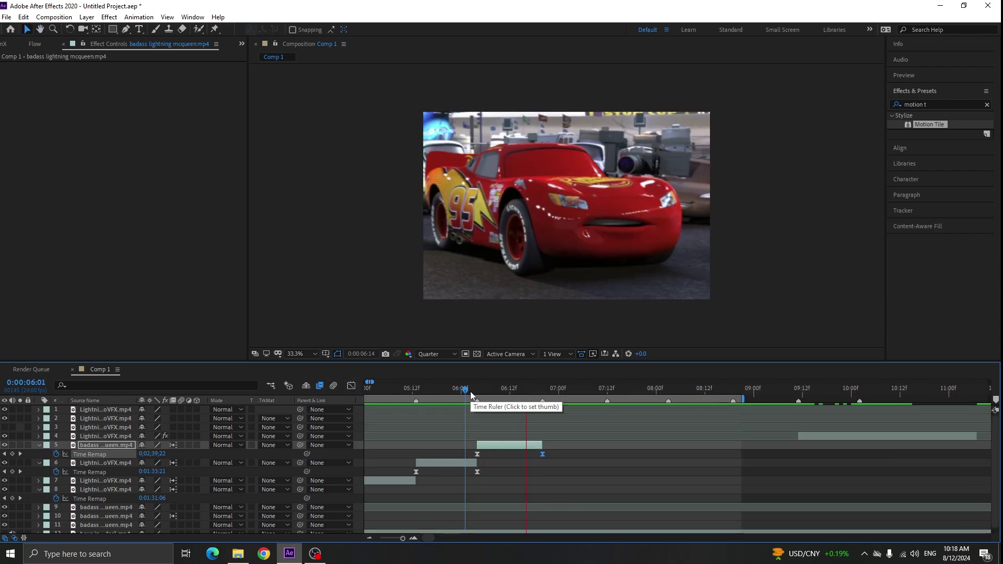
# Move the layer 4 clip to start at the 0:00:06:20 marker and enable Time Remapping on it
pyautogui.click(479, 393)
pyautogui.moveTo(481, 397); pyautogui.dragTo(554, 397)
pyautogui.press('k')
pyautogui.click(546, 436)
pyautogui.press('[')
pyautogui.press('j')
pyautogui.hotkey('ctrl', 'alt', 't')
# Set the layer 4 clip's end Time Remap keyframe at 0:00:07:12, split the clip there and delete the remainder
pyautogui.click(12, 446)
pyautogui.click(12, 446)
pyautogui.moveTo(671, 446); pyautogui.dragTo(565, 449)
pyautogui.moveTo(553, 391); pyautogui.dragTo(560, 397)
pyautogui.hotkey('ctrl', 'shift', 'd')
pyautogui.press('Delete')
# Easy-ease the layer 4 clip's Time Remap keyframes, shape the graph with steep handles at both ends, and enable frame blending
pyautogui.moveTo(571, 443); pyautogui.dragTo(486, 465)
pyautogui.press('F9')
pyautogui.click(524, 394)
pyautogui.click(90, 445)
pyautogui.click(351, 385)
pyautogui.press('=')
pyautogui.moveTo(552, 509); pyautogui.dragTo(510, 452)
pyautogui.moveTo(594, 414); pyautogui.dragTo(649, 469)
pyautogui.press('-')
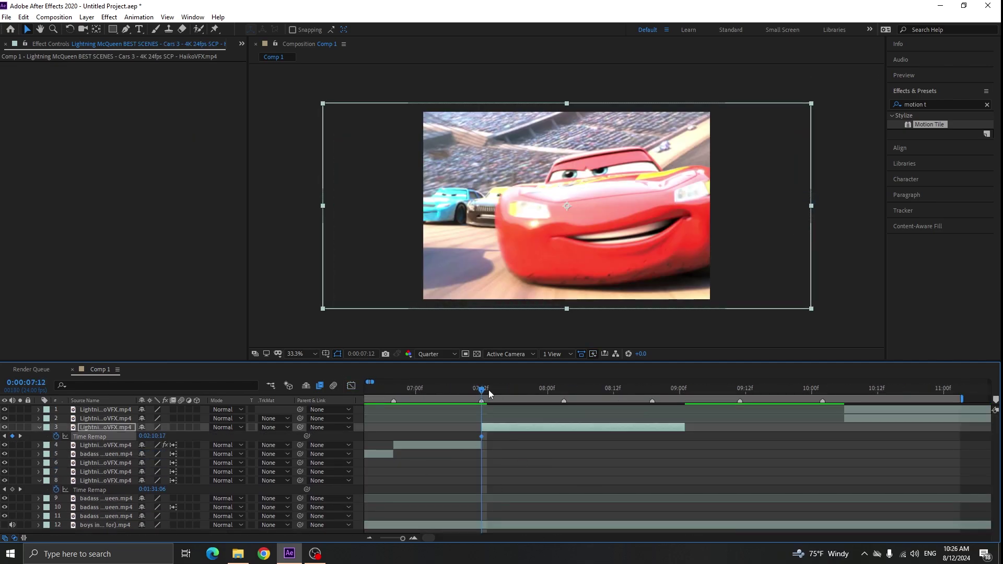
# Add an end Time Remap keyframe to the layer 3 clip, place it at 0:00:08:03, split there and delete the remainder
pyautogui.moveTo(489, 392); pyautogui.dragTo(565, 396)
pyautogui.click(12, 436)
pyautogui.moveTo(670, 436); pyautogui.dragTo(565, 438)
pyautogui.hotkey('ctrl', 'shift', 'd')
pyautogui.press('Delete')
# Easy-ease the layer 3 clip's Time Remap keyframes, bend the graph steep at both ends, and enable frame blending
pyautogui.click(531, 392)
pyautogui.click(90, 436)
pyautogui.press('F9')
pyautogui.click(351, 385)
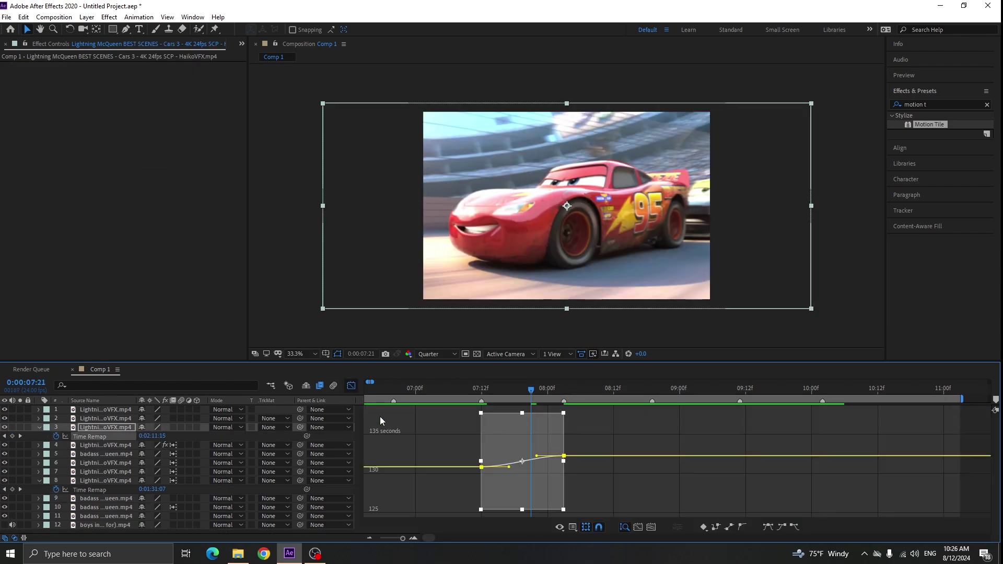
pyautogui.click(422, 450)
pyautogui.click(481, 508)
pyautogui.moveTo(511, 508); pyautogui.dragTo(484, 457)
pyautogui.moveTo(536, 415); pyautogui.dragTo(563, 464)
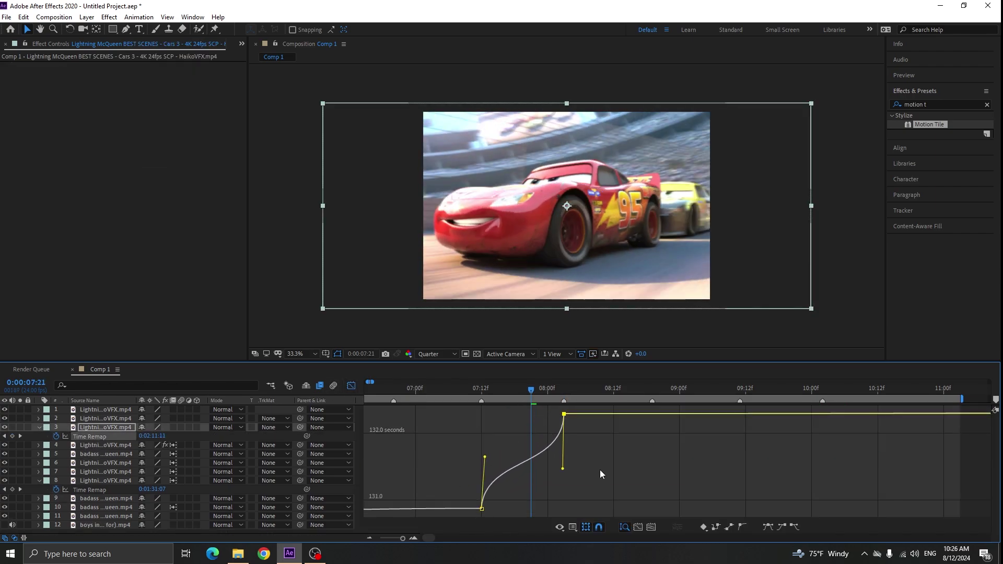
# Preview the layer 3 speed ramp from 0:00:07:06 and close the graph view
pyautogui.click(449, 391)
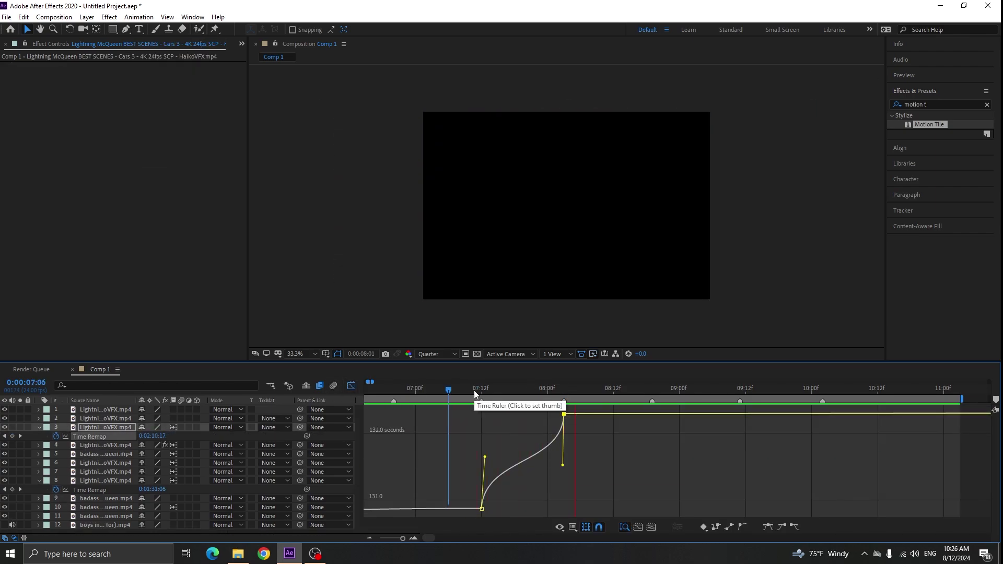
pyautogui.moveTo(474, 390); pyautogui.dragTo(542, 399)
pyautogui.hotkey('shift', 'F3')
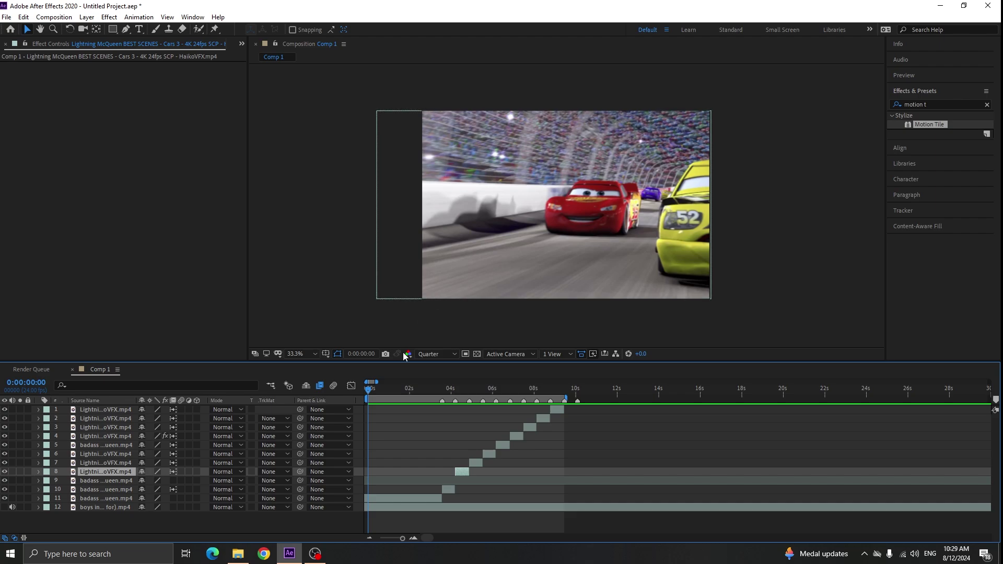
# Play back the whole edit from the beginning and once more from 0:00:03:06 to check the synced cuts
pyautogui.press('space')
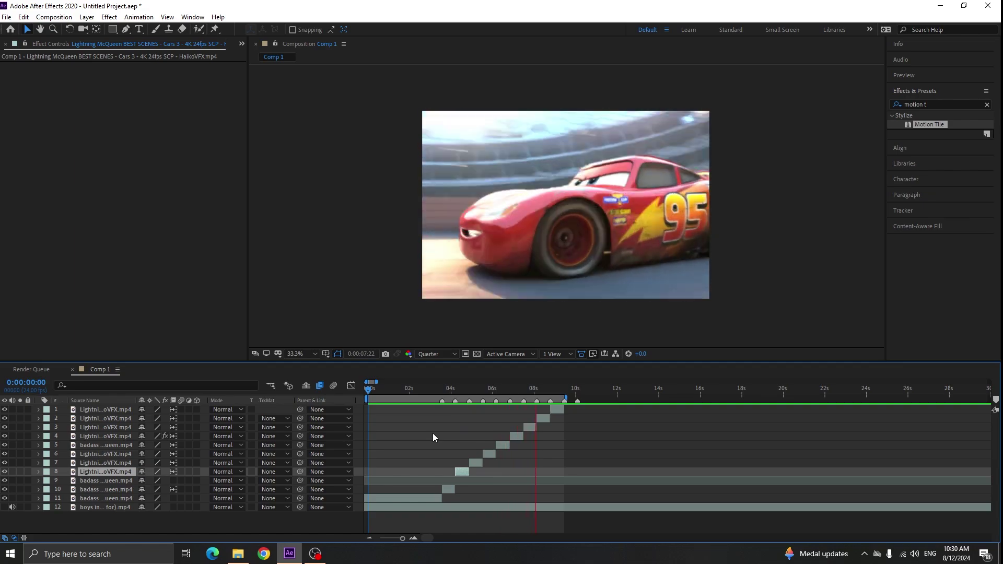
pyautogui.scroll(1, 493, 432)
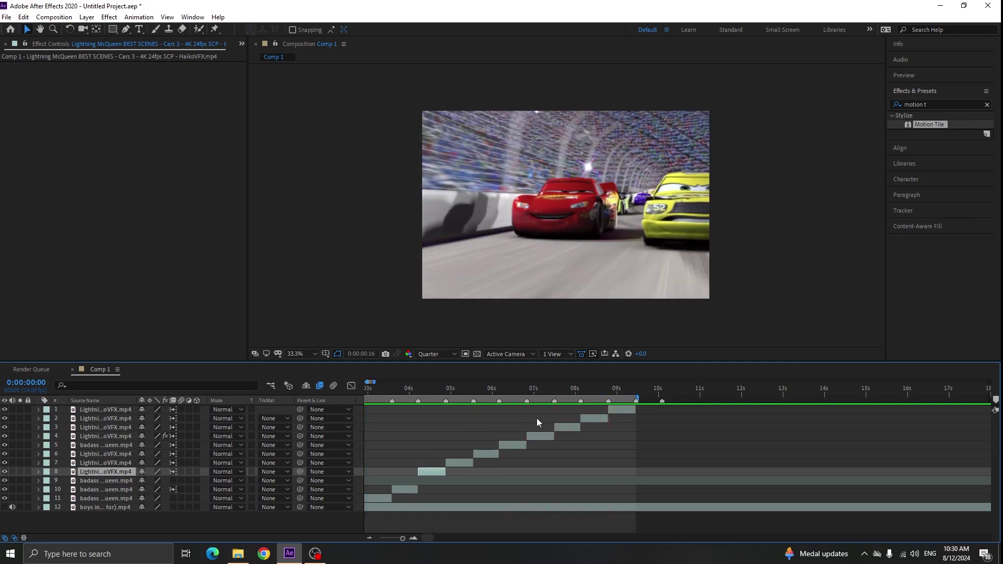
pyautogui.click(501, 390)
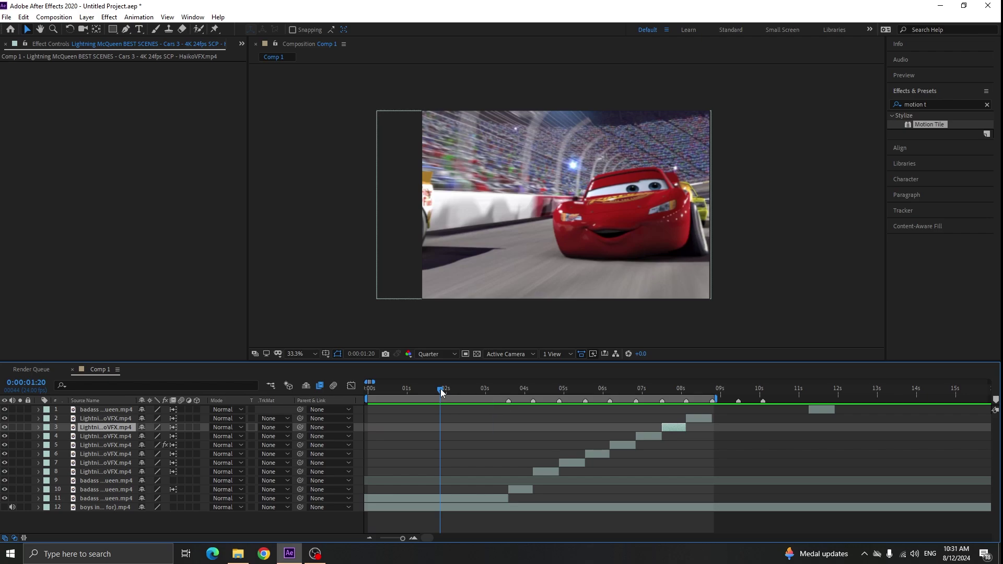
pyautogui.moveTo(440, 390); pyautogui.dragTo(496, 389)
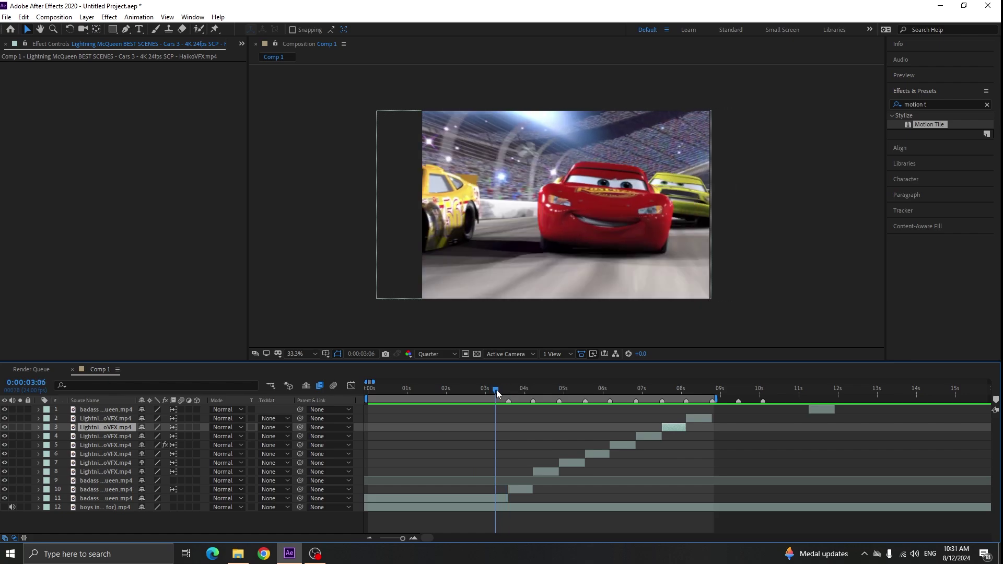
pyautogui.press('space')
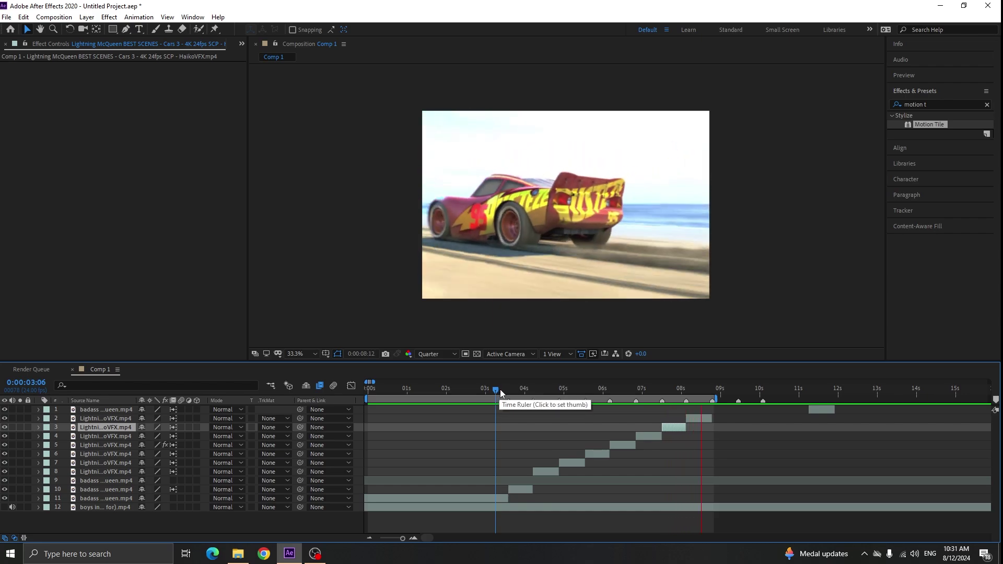
pyautogui.click(505, 394)
# Add an adjustment layer above the layer 10 clip and cut it to span 0:00:03:14 to 0:00:04:05
pyautogui.scroll(2, 531, 475)
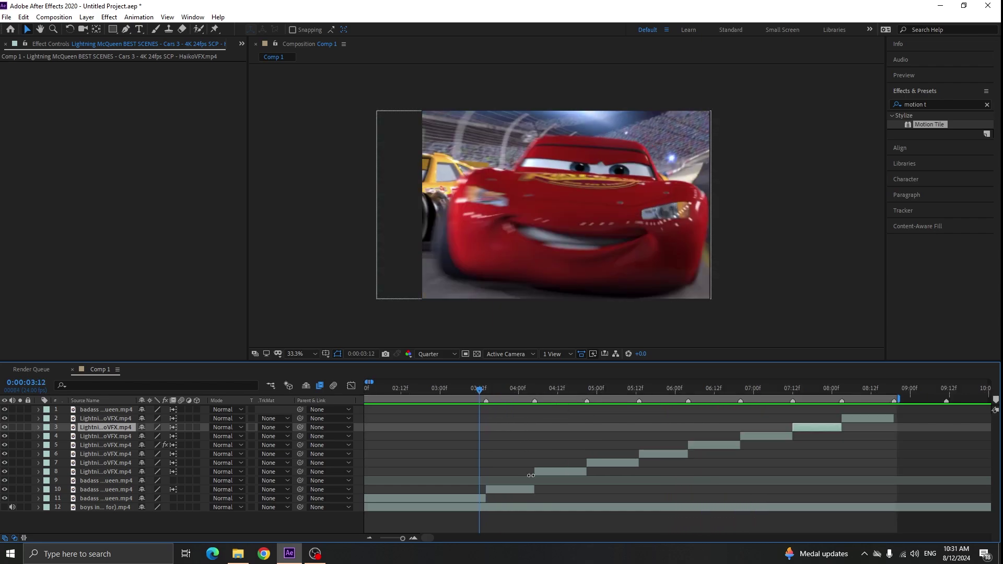
pyautogui.scroll(2, 492, 454)
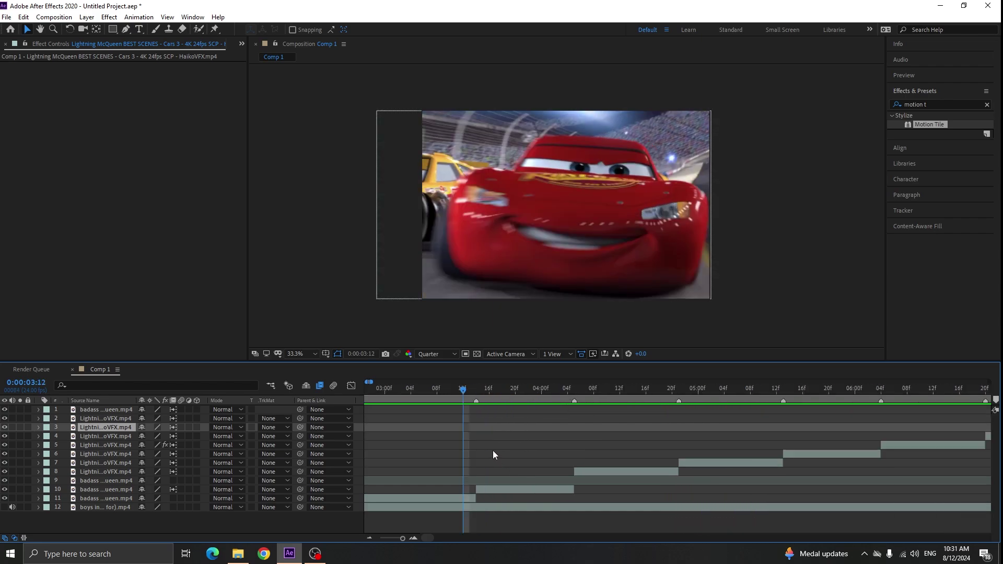
pyautogui.scroll(1, 488, 450)
pyautogui.click(465, 392)
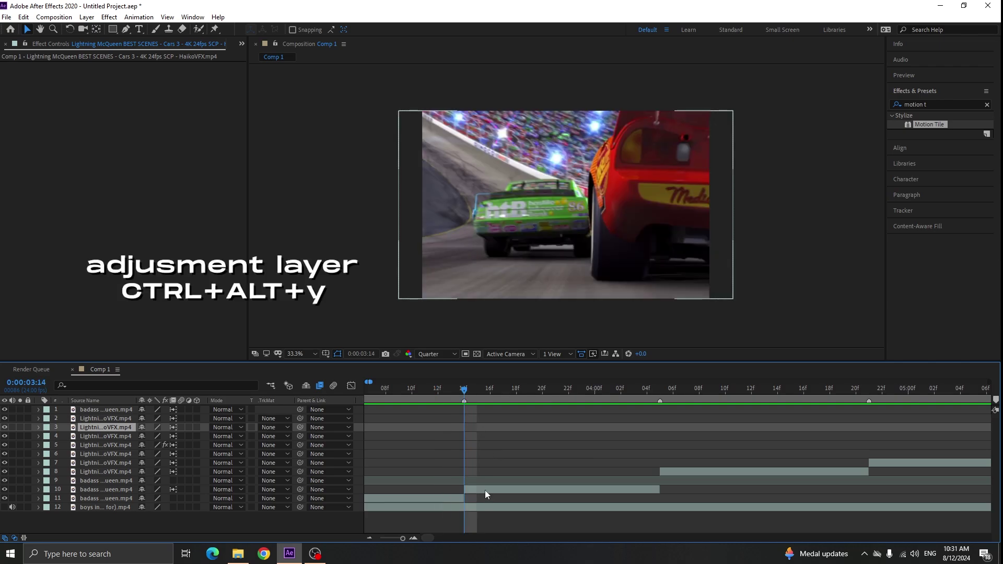
pyautogui.click(484, 490)
pyautogui.hotkey('ctrl', 'alt', 'y')
pyautogui.hotkey('ctrl', 'shift', 'd')
pyautogui.click(661, 391)
pyautogui.hotkey('ctrl', 'shift', 'd')
pyautogui.press('Delete')
pyautogui.click(453, 498)
pyautogui.press('Delete')
# Duplicate the adjustment layer twice to get three stacked copies over the clip
pyautogui.click(475, 489)
pyautogui.hotkey('ctrl', 'd')
pyautogui.hotkey('ctrl', 'd')
# Shorten the uppermost adjustment layer to straddle the 0:00:03:14 cut, from 0:00:03:13 to 0:00:03:15, and select the copy below it
pyautogui.click(465, 392)
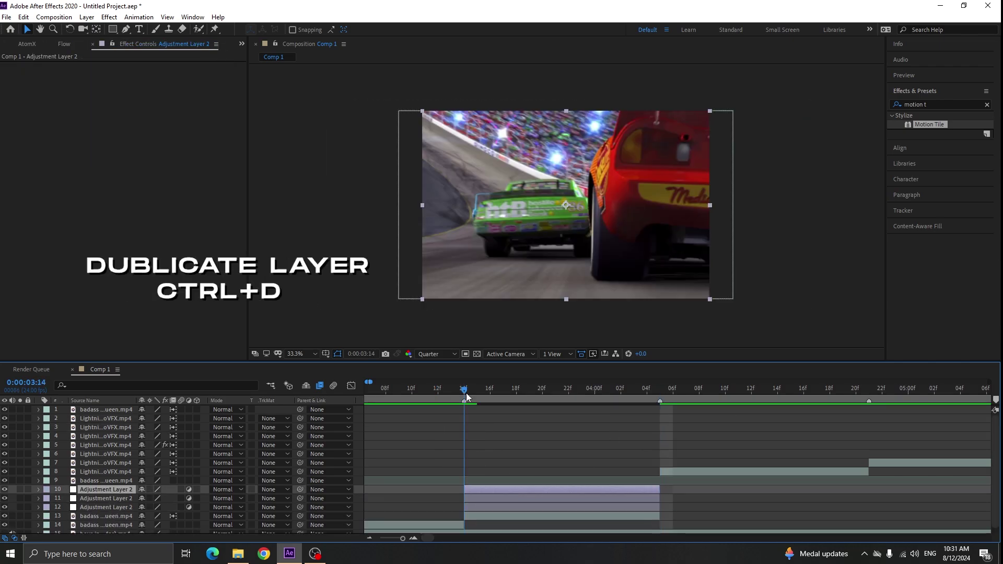
pyautogui.scroll(-1, 494, 470)
pyautogui.moveTo(660, 484); pyautogui.dragTo(459, 479)
pyautogui.click(483, 494)
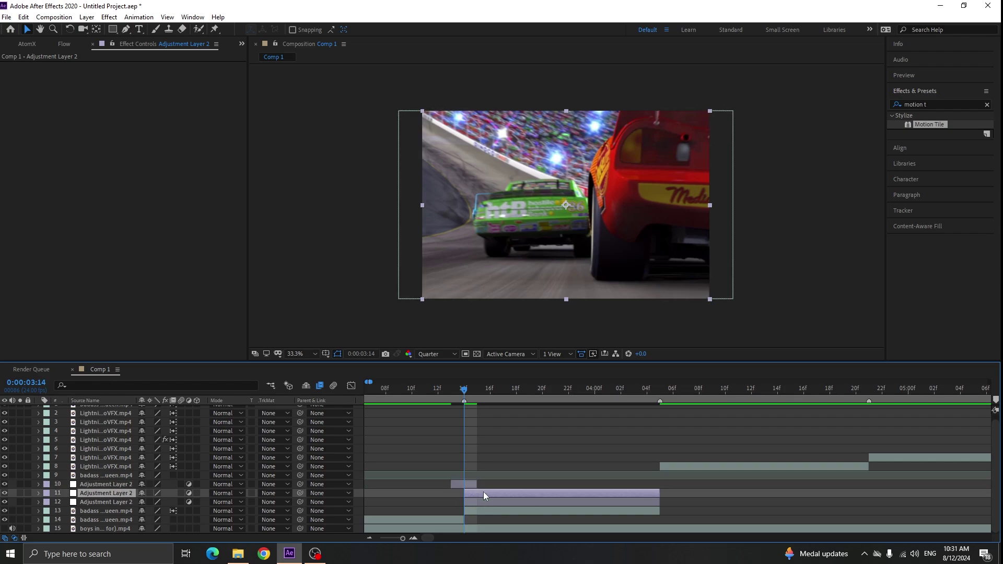
# Delete the middle adjustment layer copy and apply S_Shake to the long adjustment layer spanning the clip
pyautogui.press('Delete')
pyautogui.click(952, 108)
pyautogui.write('s_shak')
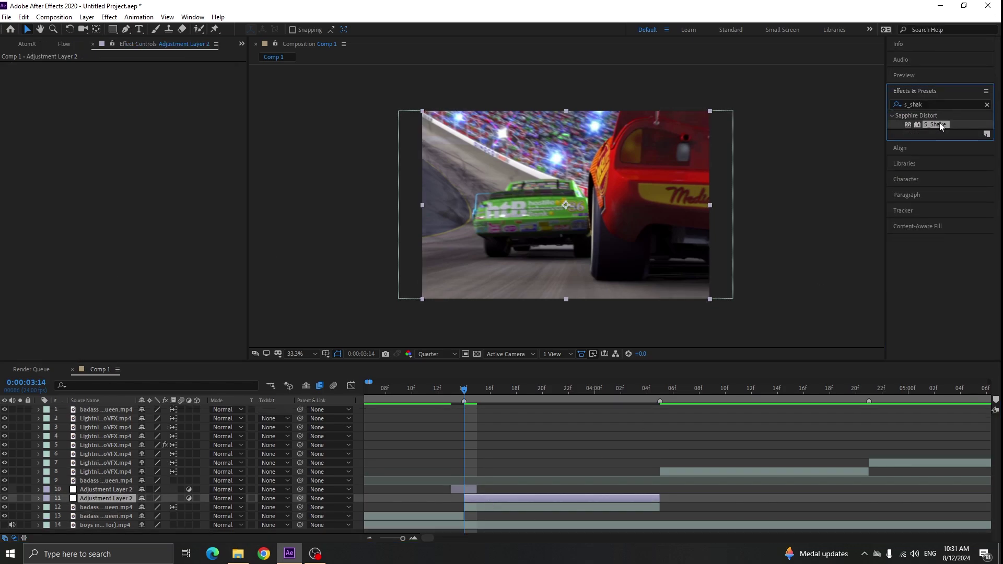
pyautogui.moveTo(935, 125); pyautogui.dragTo(560, 204)
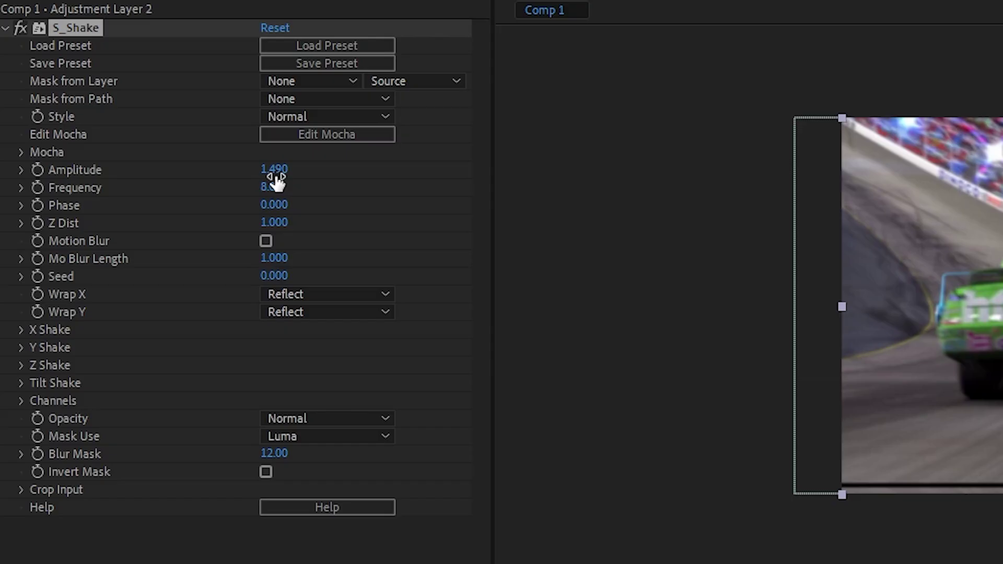
# Set the S_Shake amplitude to 1.000 and its frequency to 200
pyautogui.click(137, 136)
pyautogui.press('Tab')
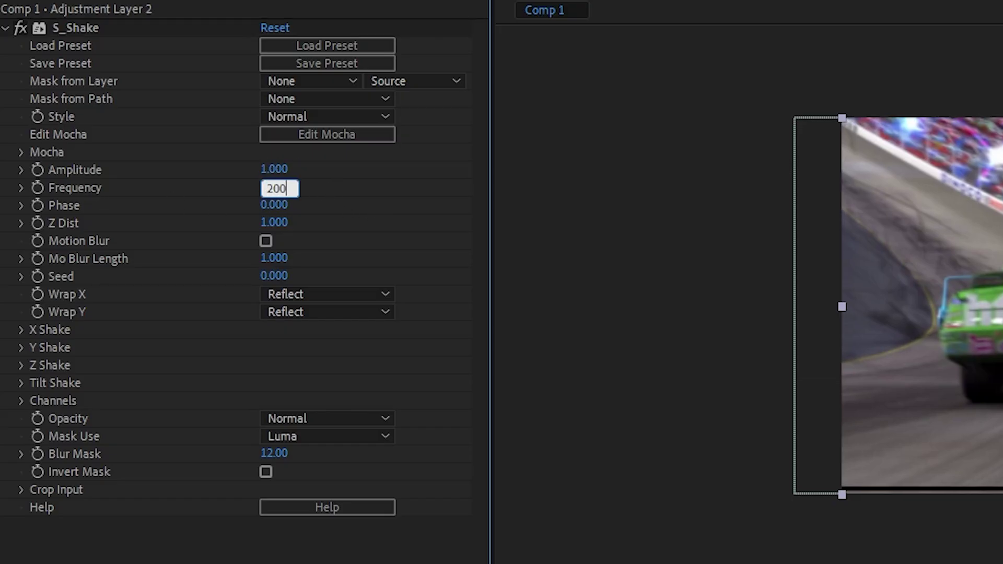
pyautogui.press('Return')
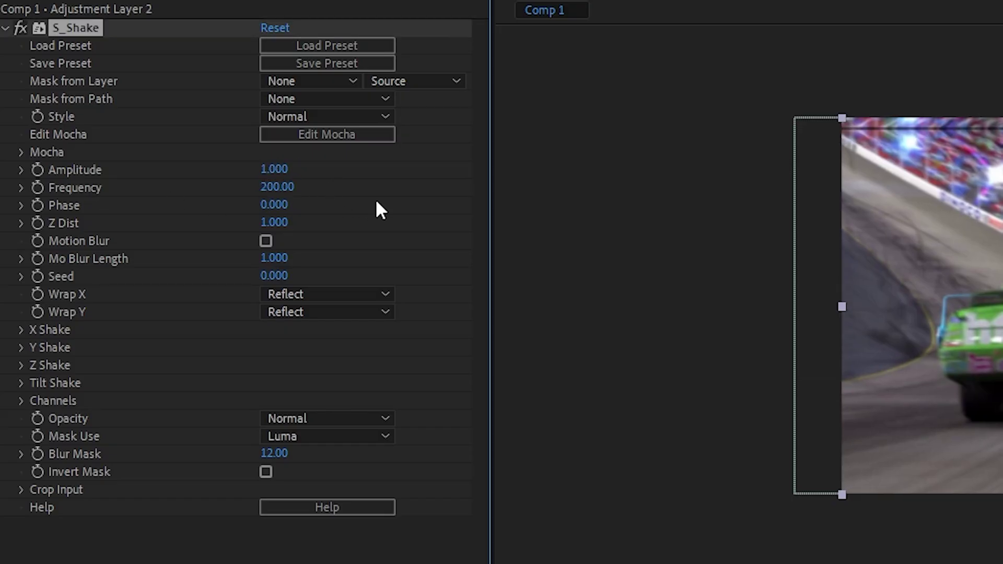
# Set the S_Shake random amplitudes to 35 for Z, 110 for Y and 45 for X
pyautogui.click(21, 366)
pyautogui.click(272, 384)
pyautogui.write('35')
pyautogui.click(21, 365)
pyautogui.click(21, 348)
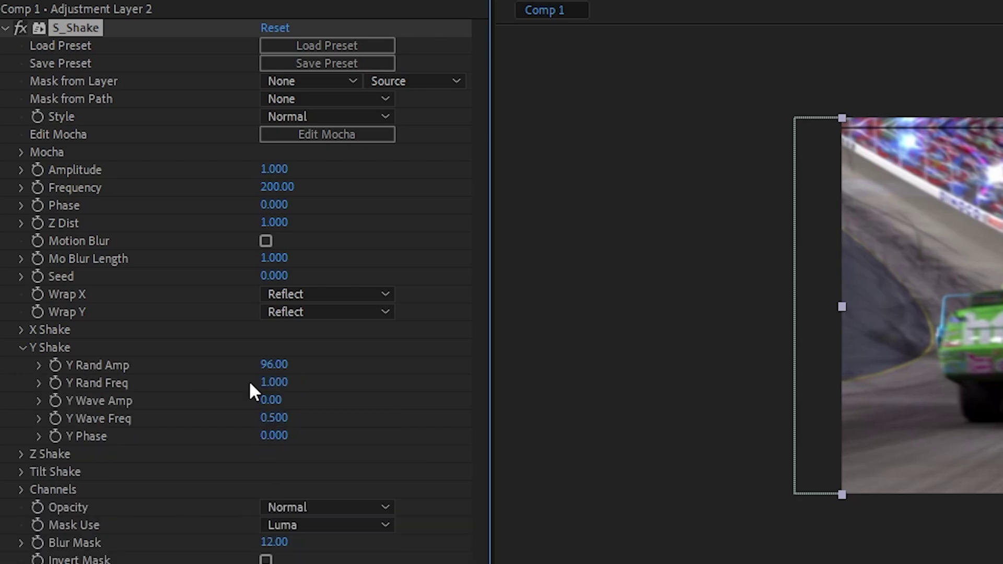
pyautogui.click(273, 366)
pyautogui.write('110')
pyautogui.click(22, 348)
pyautogui.click(21, 330)
pyautogui.click(273, 347)
pyautogui.write('45')
pyautogui.click(320, 358)
pyautogui.click(20, 331)
# Keyframe the shake Amplitude from 1.000 at 0:00:03:14 to 0.02 at 0:00:03:22
pyautogui.click(38, 172)
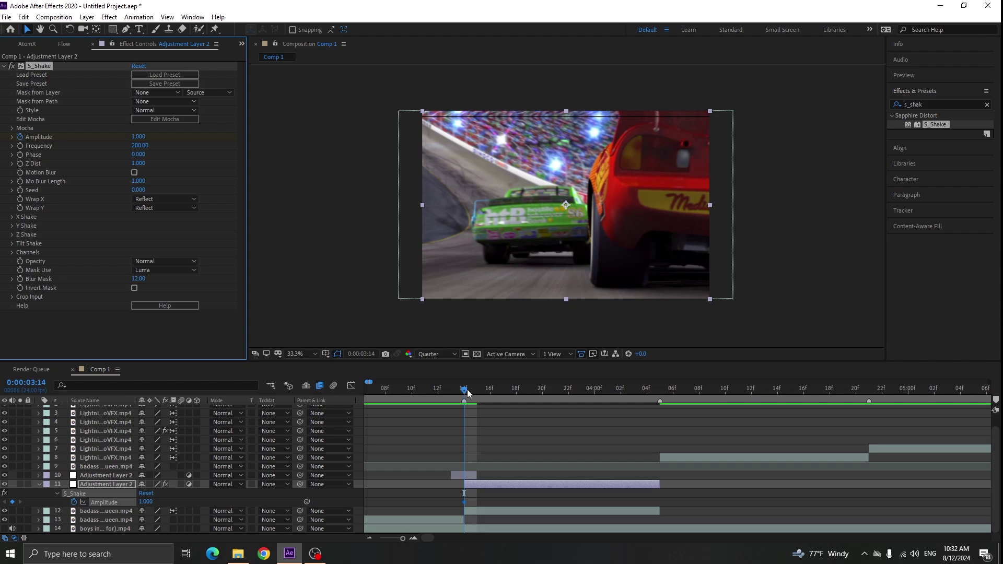
pyautogui.moveTo(467, 390); pyautogui.dragTo(566, 400)
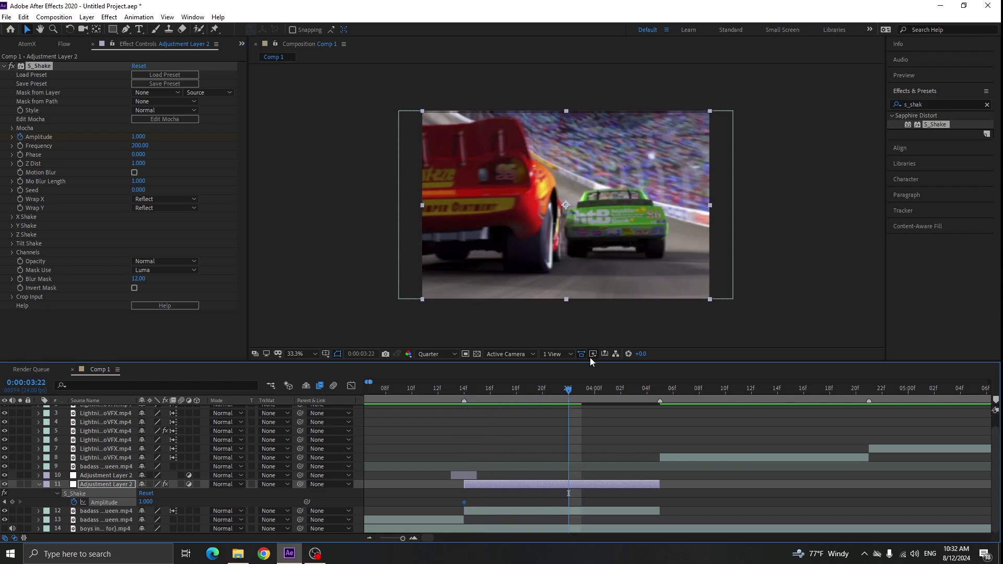
pyautogui.click(144, 502)
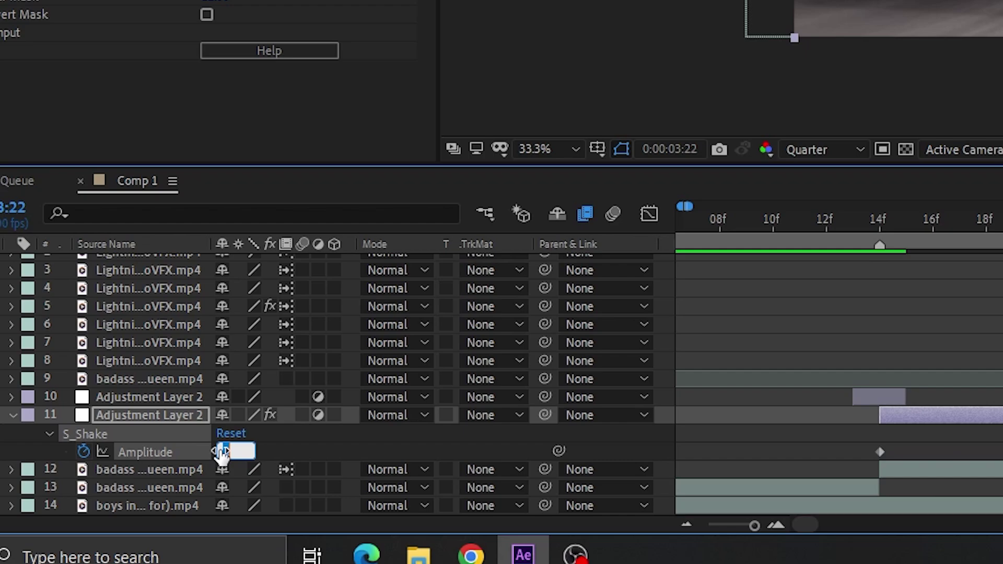
pyautogui.write('0.02')
pyautogui.press('Return')
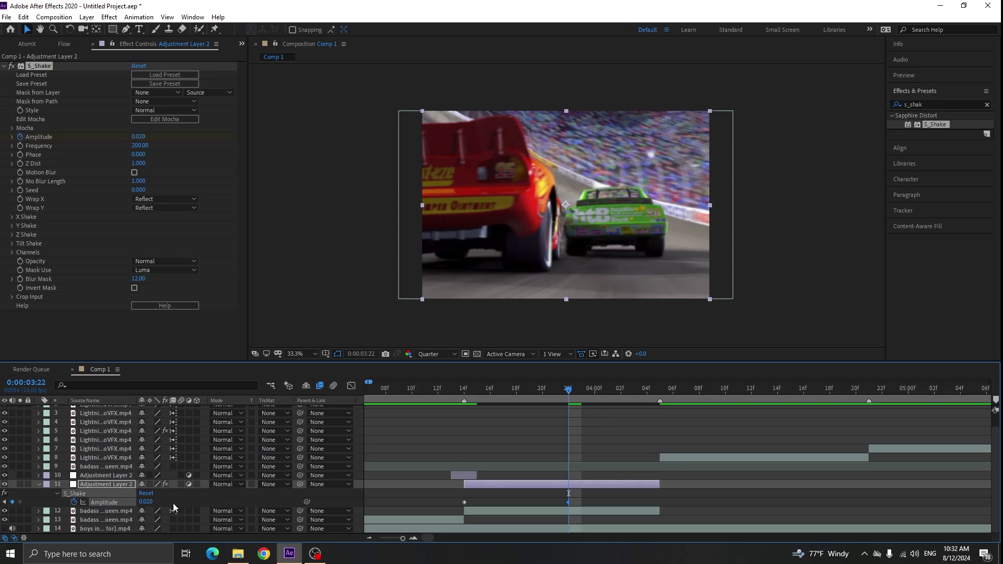
# Apply Easy Ease to the shake Amplitude keyframes, reshape their curve in the Graph Editor and play back the shake
pyautogui.moveTo(570, 391)
pyautogui.mouseDown()
pyautogui.moveTo(588, 393)
pyautogui.moveTo(555, 400)
pyautogui.moveTo(582, 401)
pyautogui.mouseUp()
pyautogui.moveTo(594, 495); pyautogui.dragTo(431, 505)
pyautogui.press('F9')
pyautogui.click(351, 385)
pyautogui.moveTo(497, 415); pyautogui.dragTo(419, 478)
pyautogui.moveTo(534, 510); pyautogui.dragTo(496, 510)
pyautogui.click(439, 390)
pyautogui.press('space')
pyautogui.moveTo(453, 389); pyautogui.dragTo(582, 413)
pyautogui.click(352, 386)
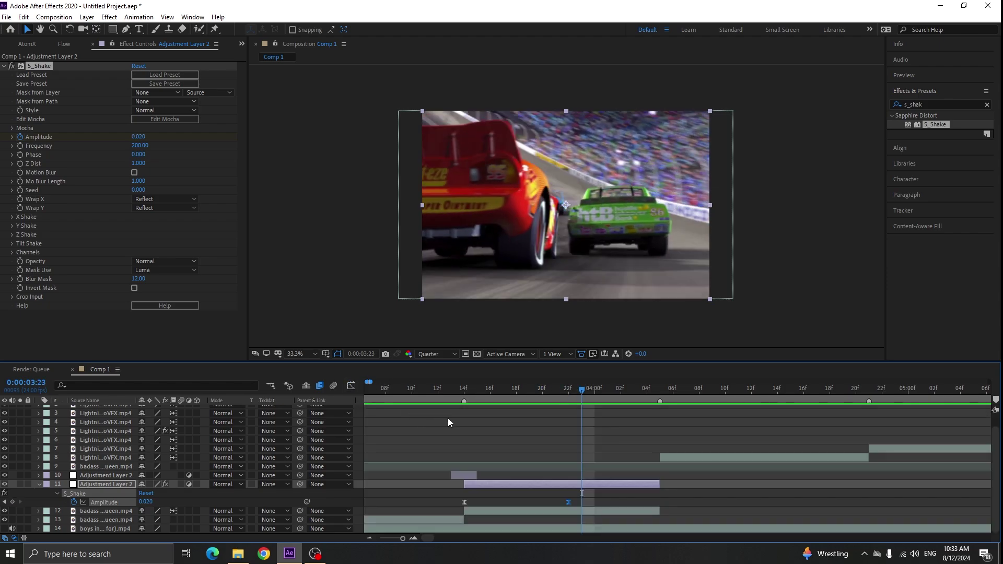
# Collapse the shake settings and add the S_Flicker effect to the same adjustment layer at 0:00:03:14
pyautogui.press('u')
pyautogui.click(4, 67)
pyautogui.moveTo(489, 391); pyautogui.dragTo(466, 423)
pyautogui.click(934, 104)
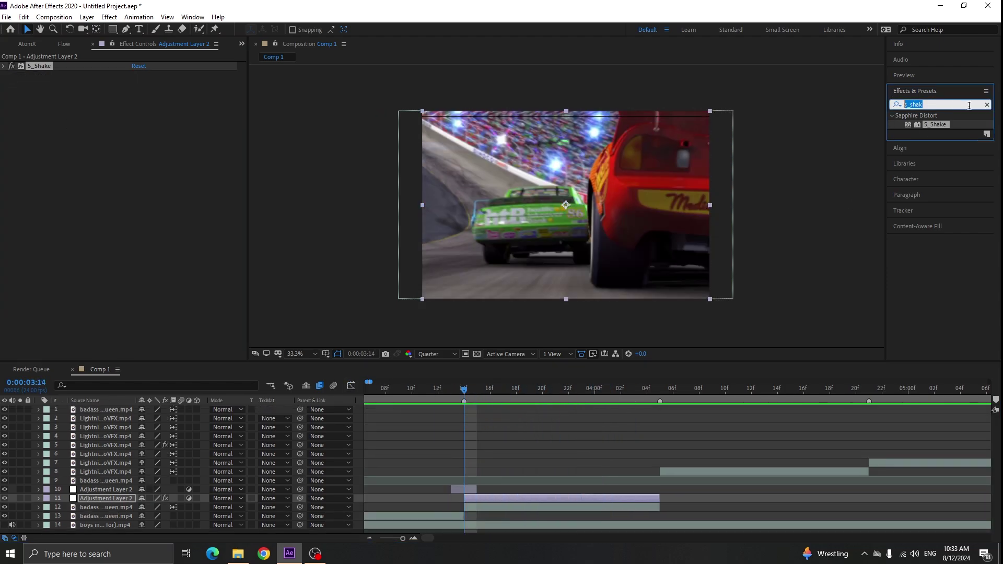
pyautogui.write('s_flick')
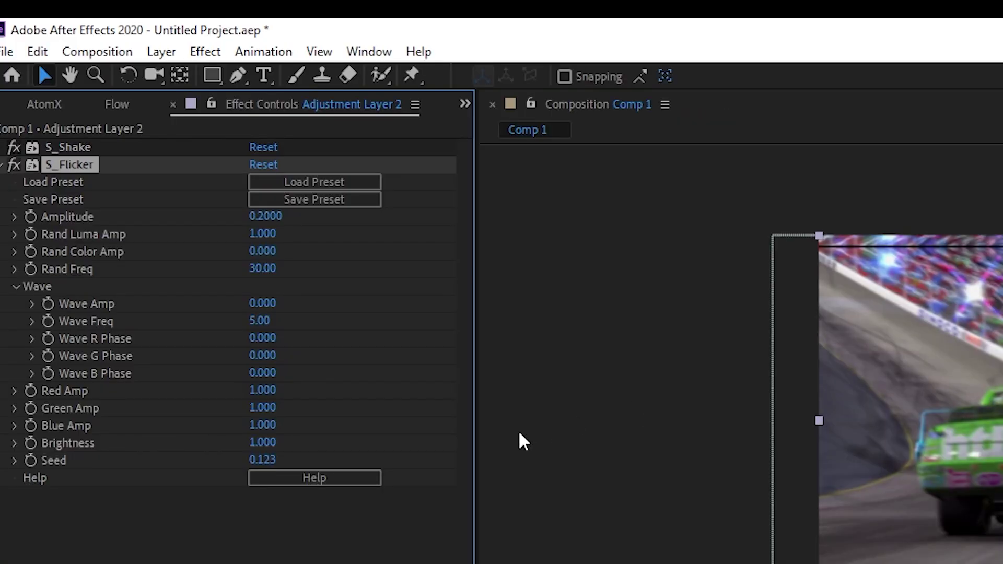
# Set the flicker's Rand Luma Amp to 4 and keyframe its Amplitude from 0.5 at 0:00:03:14 to 0.1 at 0:00:04:00
pyautogui.click(267, 216)
pyautogui.moveTo(280, 234); pyautogui.dragTo(340, 263)
pyautogui.click(30, 216)
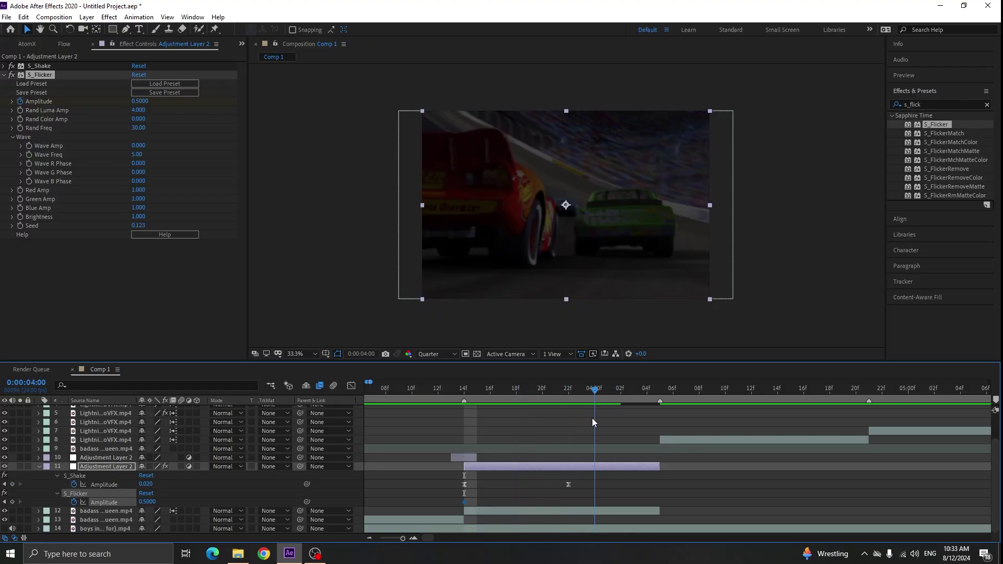
pyautogui.click(142, 103)
pyautogui.write('0.1')
pyautogui.press('Return')
# Ease the flicker Amplitude keyframes, scrub through the flickering clip and collapse the layer's keyframed properties
pyautogui.moveTo(595, 389); pyautogui.dragTo(412, 395)
pyautogui.moveTo(478, 391); pyautogui.dragTo(421, 500)
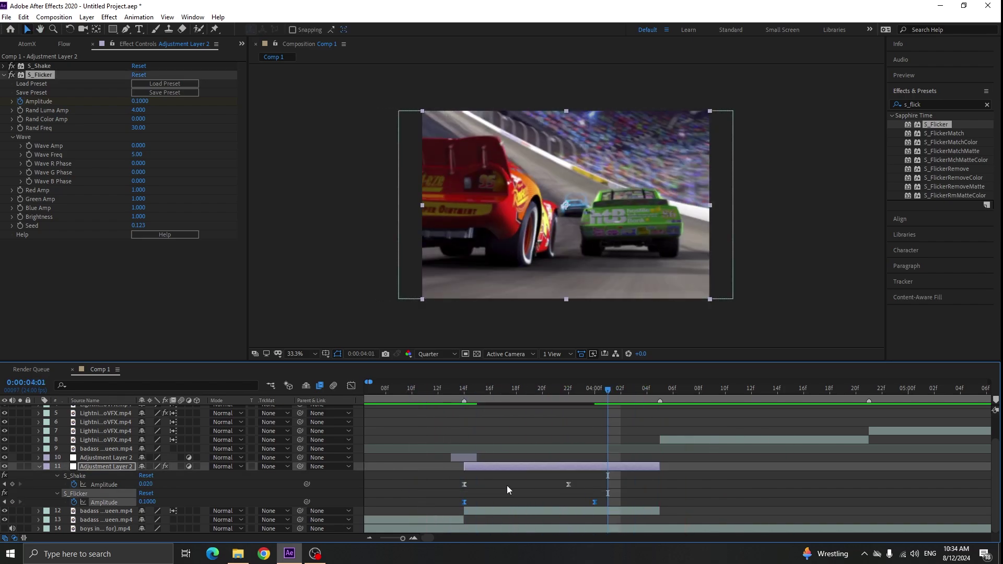
pyautogui.moveTo(547, 392); pyautogui.dragTo(464, 462)
pyautogui.click(465, 458)
pyautogui.click(474, 467)
pyautogui.press('u')
# Duplicate the short adjustment layer at the cut and move the copy earlier, spanning 0:00:03:11 to 0:00:03:13
pyautogui.click(469, 489)
pyautogui.press('-')
pyautogui.press('=')
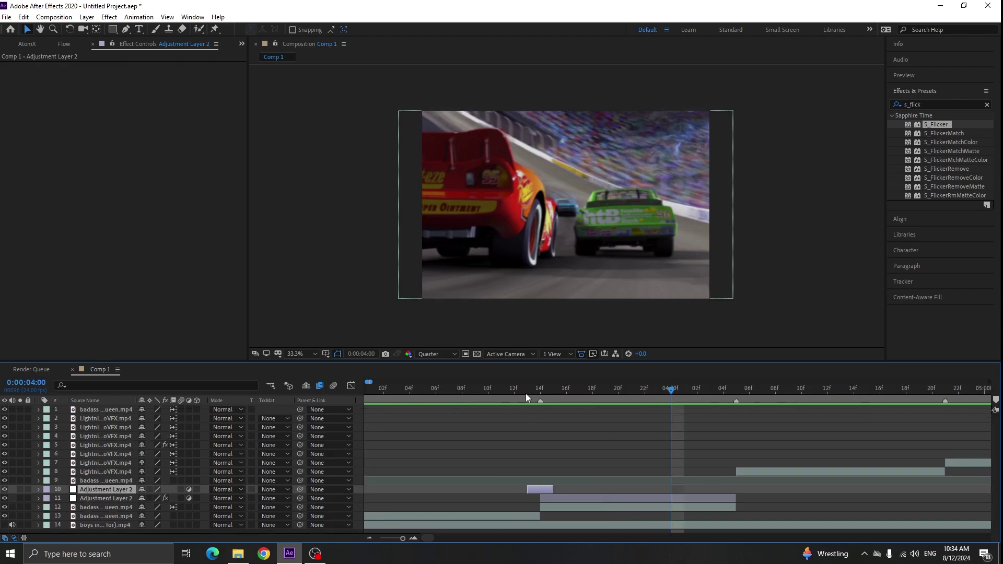
pyautogui.moveTo(525, 393); pyautogui.dragTo(551, 491)
pyautogui.hotkey('ctrl', 'd')
pyautogui.moveTo(545, 499); pyautogui.dragTo(519, 499)
pyautogui.press('i')
# Apply Tint to the earlier short adjustment layer and map both black and white to black
pyautogui.moveTo(924, 105); pyautogui.dragTo(876, 107)
pyautogui.write('tint')
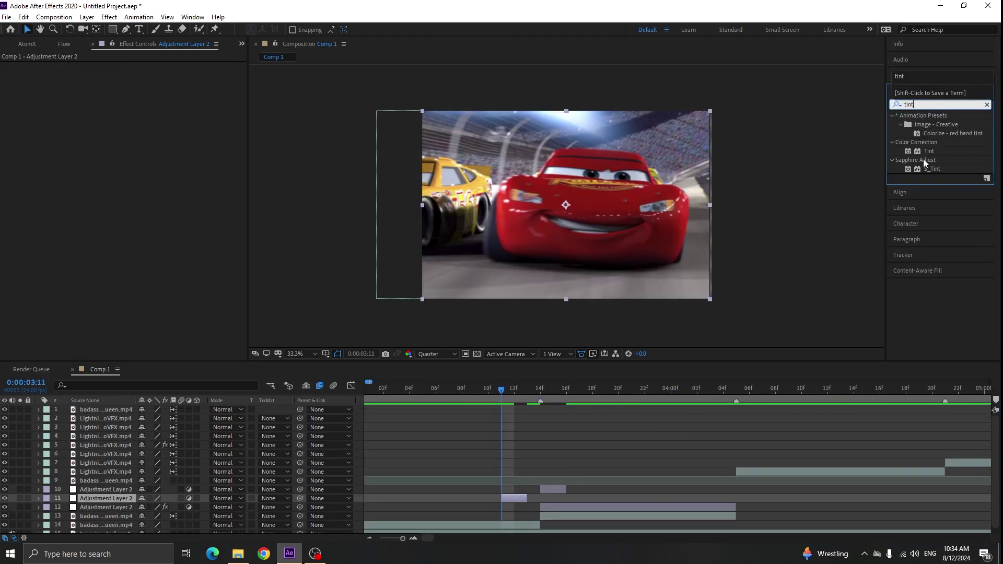
pyautogui.doubleClick(929, 151)
pyautogui.click(636, 301)
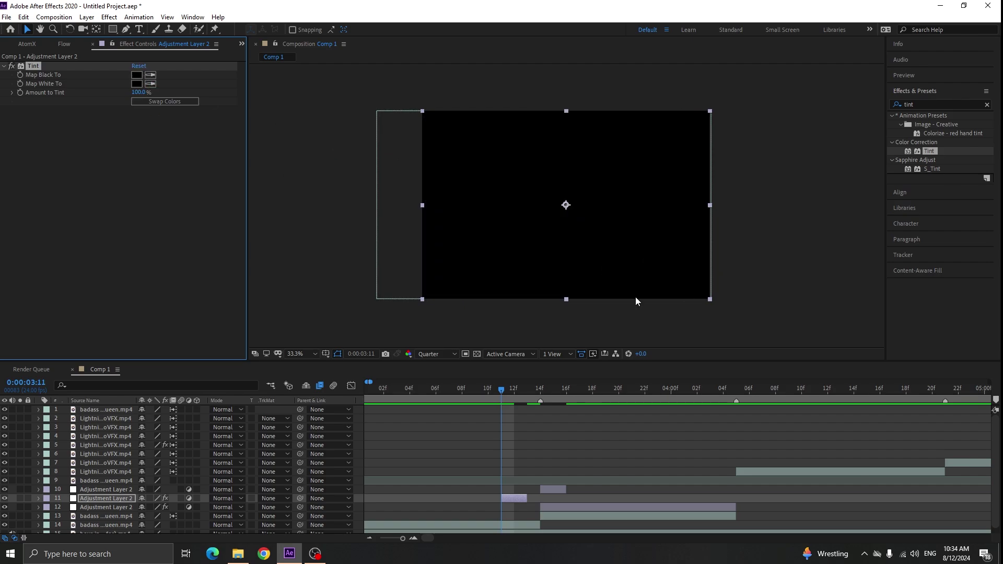
# Move the other short adjustment layer to start at 0:00:03:13 and apply Tint with its colors swapped
pyautogui.click(526, 391)
pyautogui.moveTo(554, 490); pyautogui.dragTo(541, 491)
pyautogui.doubleClick(928, 150)
pyautogui.click(164, 103)
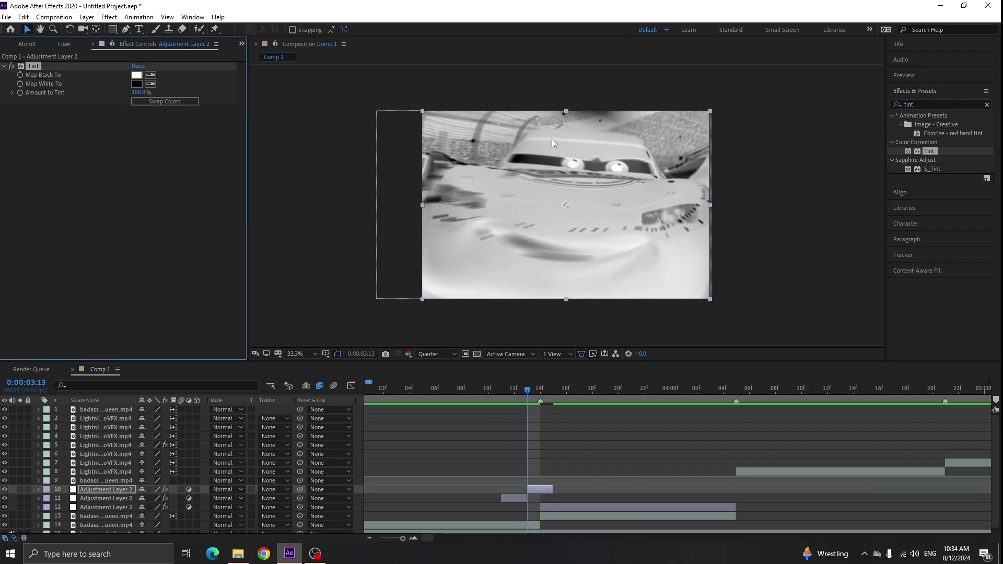
# Add Radial Blur and Deep Glow to the inverted adjustment layer at the cut
pyautogui.click(902, 105)
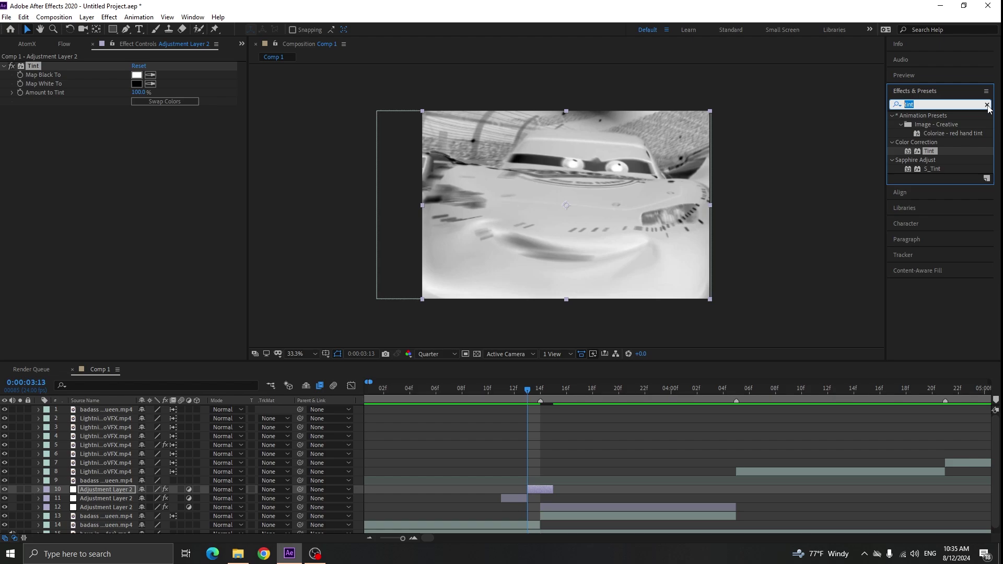
pyautogui.write('radial b')
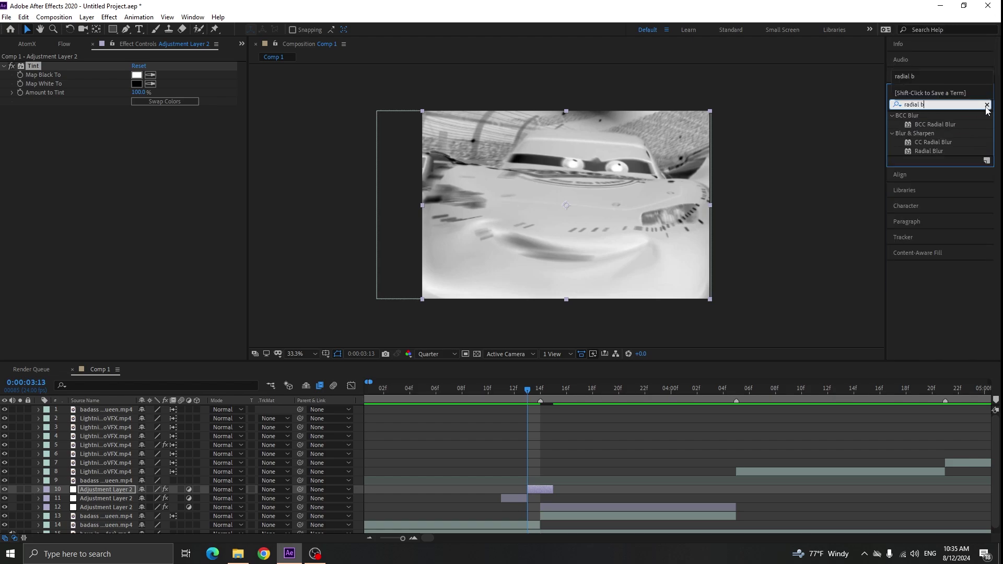
pyautogui.doubleClick(932, 151)
pyautogui.click(915, 106)
pyautogui.write('dee')
pyautogui.doubleClick(929, 195)
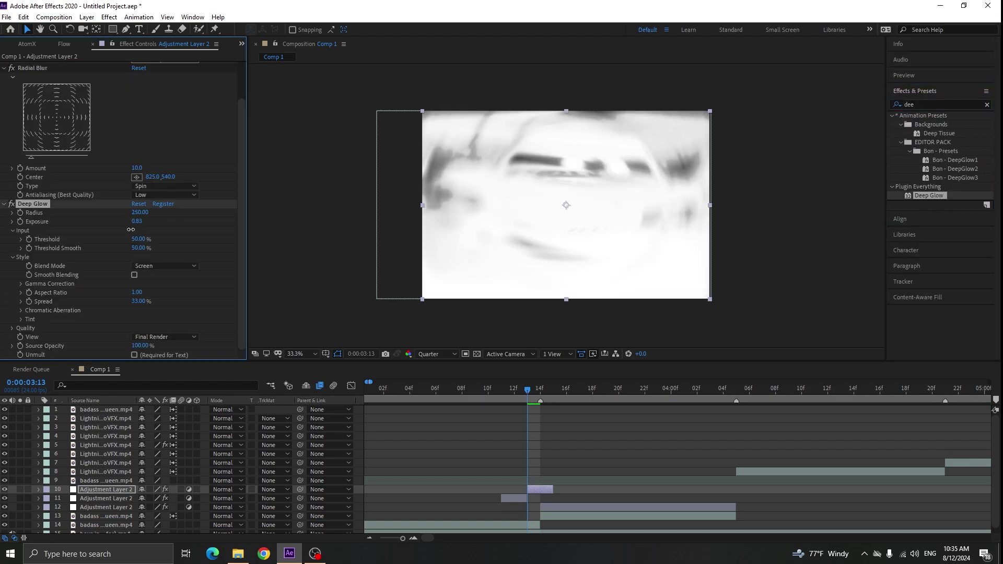
pyautogui.click(3, 75)
# Duplicate the black tint layer and place the copy as a one-frame flash at 0:00:03:15, right after the inverted layer
pyautogui.moveTo(515, 392); pyautogui.dragTo(555, 413)
pyautogui.click(516, 500)
pyautogui.hotkey('ctrl', 'd')
pyautogui.moveTo(515, 501); pyautogui.dragTo(577, 501)
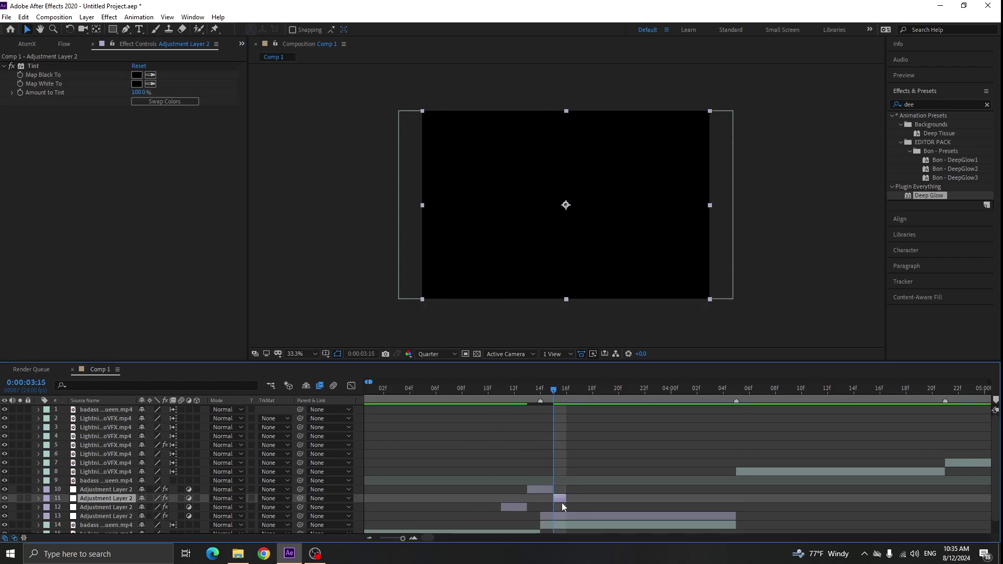
# Play back the flash transition, adjust the work area around the section and scrub through the following clips
pyautogui.press('space')
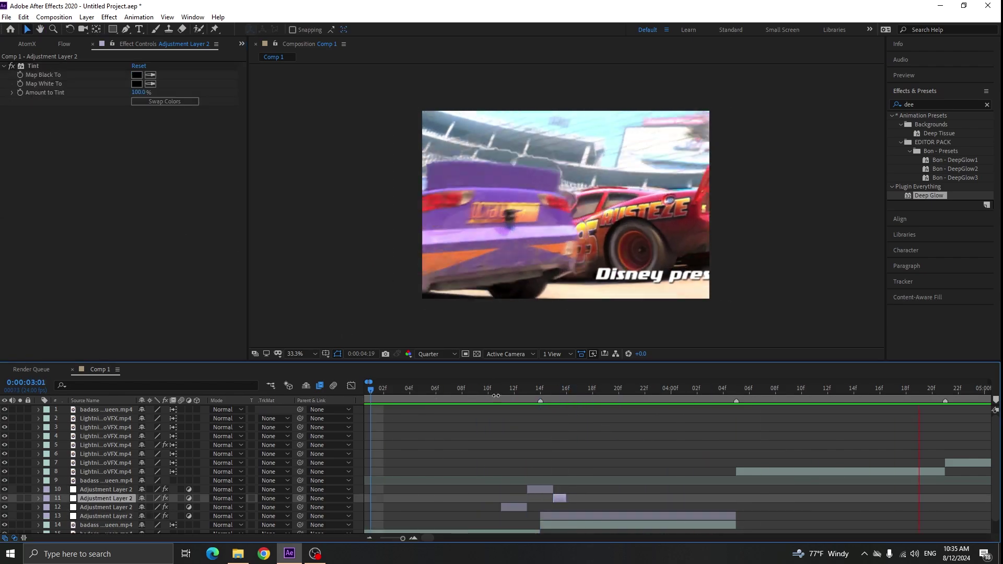
pyautogui.moveTo(494, 395); pyautogui.dragTo(736, 407)
pyautogui.press('n')
pyautogui.scroll(-2, 606, 397)
pyautogui.press('b')
pyautogui.moveTo(539, 392); pyautogui.dragTo(811, 410)
pyautogui.scroll(1, 641, 400)
pyautogui.moveTo(633, 396); pyautogui.dragTo(689, 410)
# Duplicate the four adjustment layers together, stack them above the next clip and align them with the 0:00:04:05 cut
pyautogui.click(569, 516)
pyautogui.keyDown('shift'); pyautogui.click(536, 489); pyautogui.keyUp('shift')
pyautogui.hscroll(2, 525, 486)
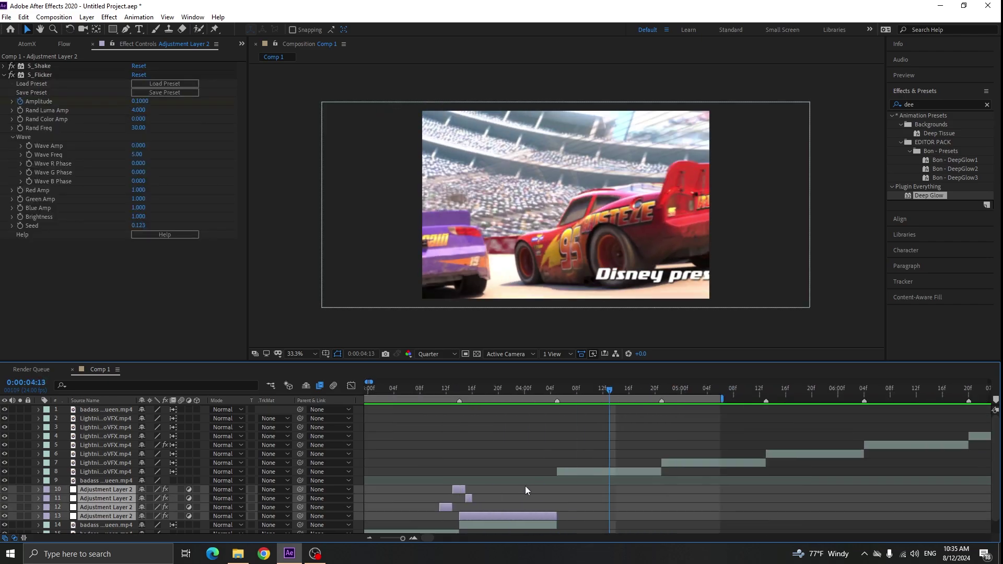
pyautogui.hotkey('ctrl', 'd')
pyautogui.moveTo(121, 489); pyautogui.dragTo(158, 468)
pyautogui.moveTo(468, 499); pyautogui.dragTo(566, 509)
# Duplicate the four adjustment layers again above the following clip and align the copies with the 0:00:04:21 cut
pyautogui.click(570, 498)
pyautogui.keyDown('shift'); pyautogui.click(557, 472); pyautogui.keyUp('shift')
pyautogui.hotkey('ctrl', 'd')
pyautogui.moveTo(119, 473); pyautogui.dragTo(160, 459)
pyautogui.moveTo(614, 490); pyautogui.dragTo(718, 491)
# Duplicate the adjustment layer set once more and place it over the cut at about 0:00:05:13
pyautogui.scroll(-1, 476, 456)
pyautogui.hotkey('ctrl', 'd')
pyautogui.moveTo(118, 464); pyautogui.dragTo(151, 450)
pyautogui.moveTo(607, 481); pyautogui.dragTo(659, 489)
# Duplicate the adjustment layer set twice more, placing the copies over the cuts at about 0:00:06:04 and 0:00:06:20
pyautogui.scroll(1, 619, 454)
pyautogui.hotkey('ctrl', 'd')
pyautogui.moveTo(121, 455); pyautogui.dragTo(152, 441)
pyautogui.moveTo(646, 470); pyautogui.dragTo(747, 470)
pyautogui.hotkey('ctrl', 'd')
pyautogui.moveTo(131, 446); pyautogui.dragTo(152, 432)
pyautogui.moveTo(744, 463); pyautogui.dragTo(847, 463)
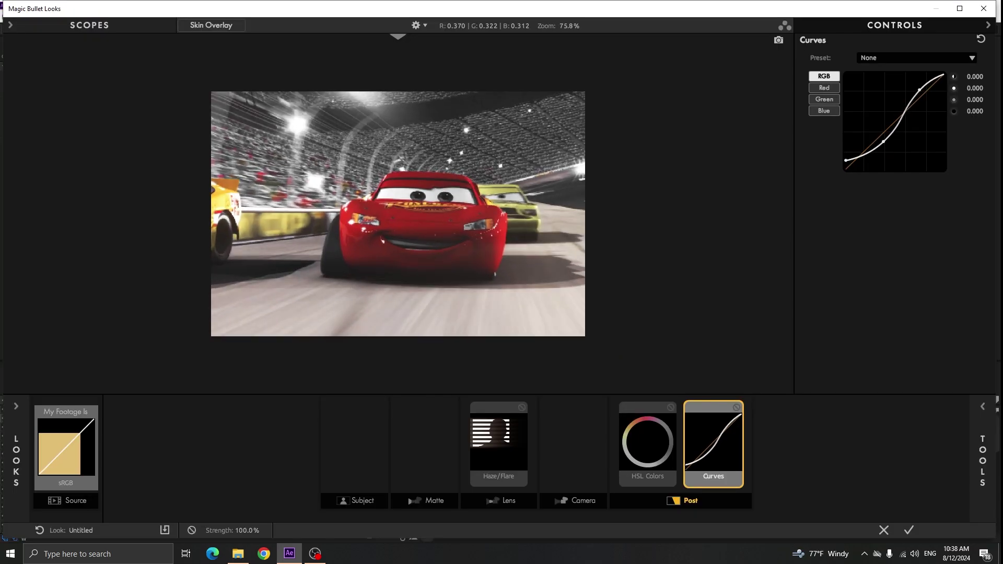